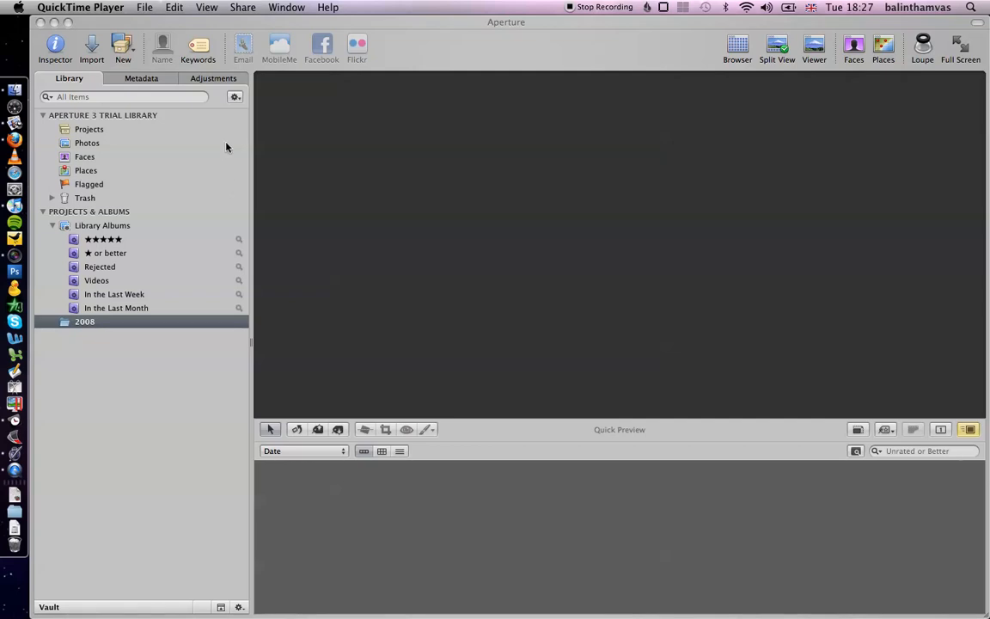
- Import the checked photos from the aperture folder into a new project named "aperture"
click(98, 50)
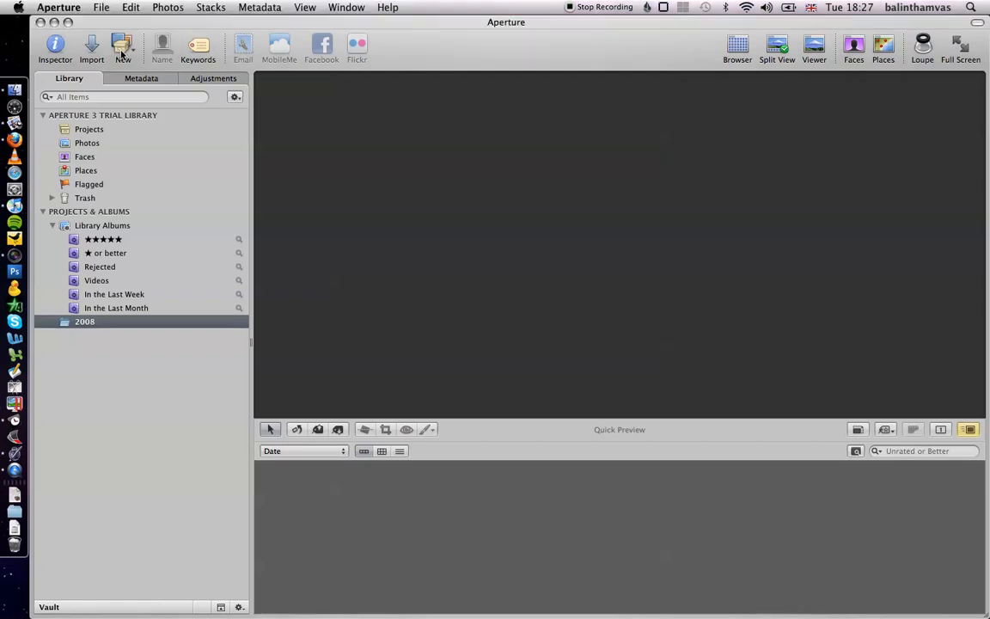
click(92, 47)
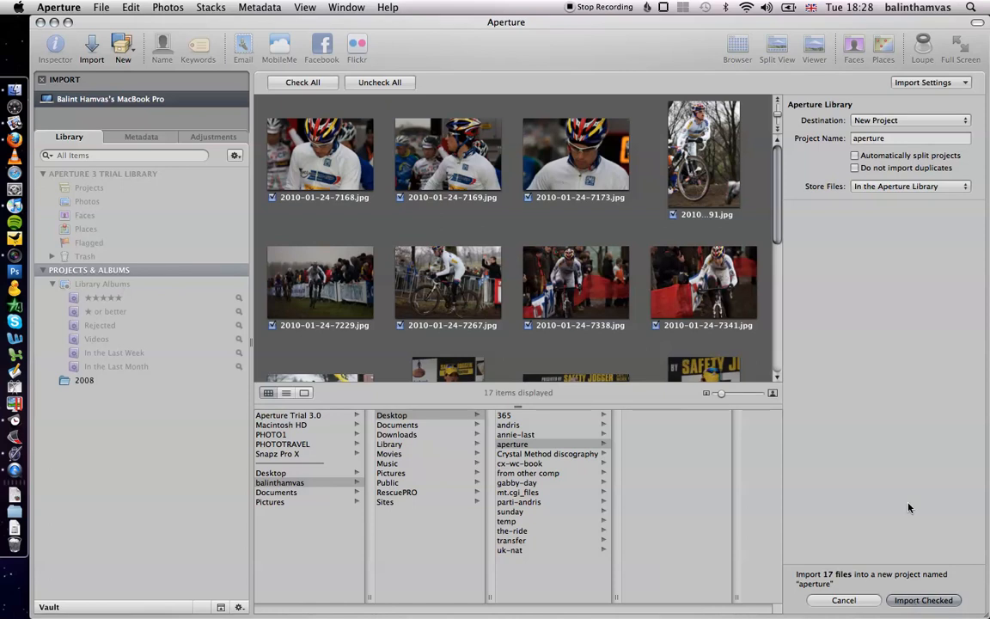
click(942, 599)
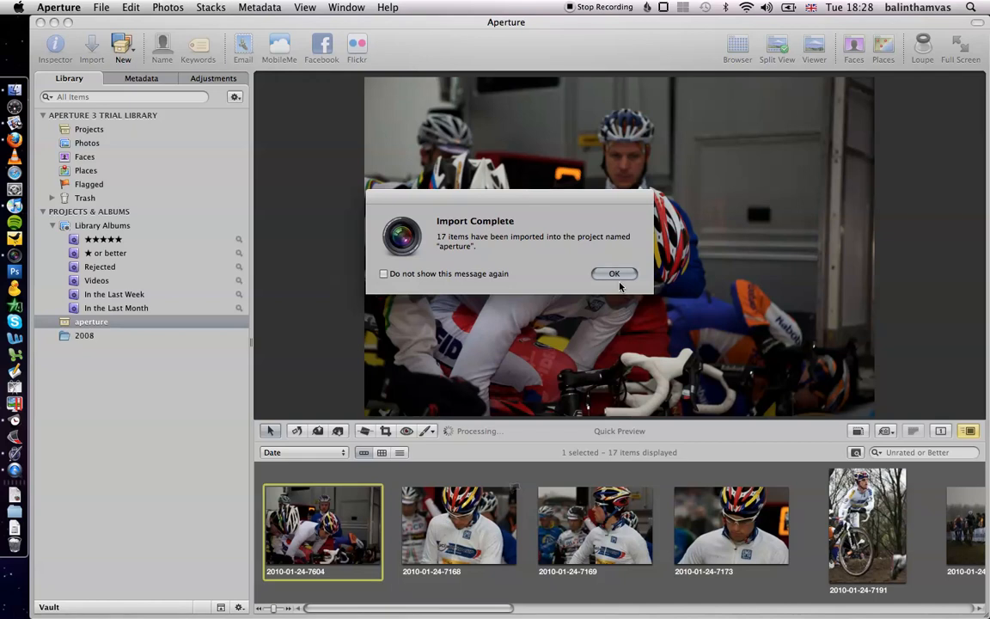
key(Return)
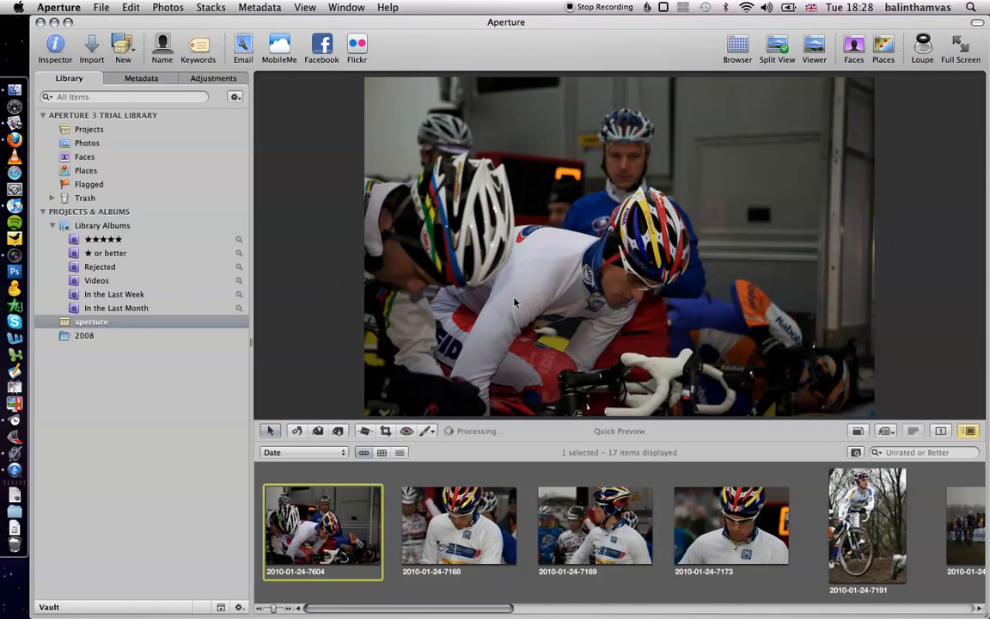
- Start face naming and add a missing face box on the central rider in the first photo, naming it Zdenek Stybar
click(162, 47)
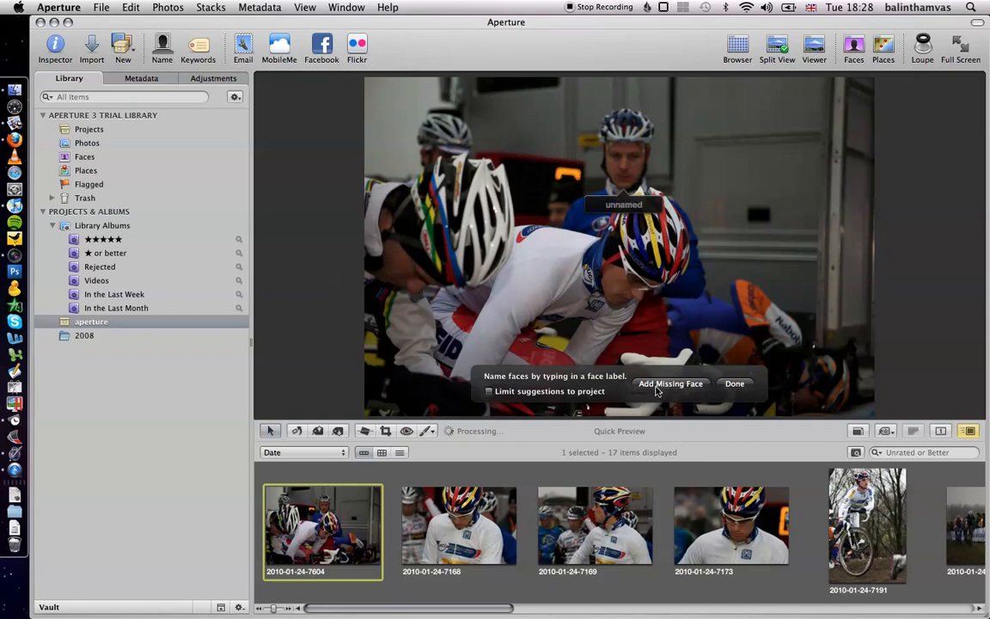
click(669, 383)
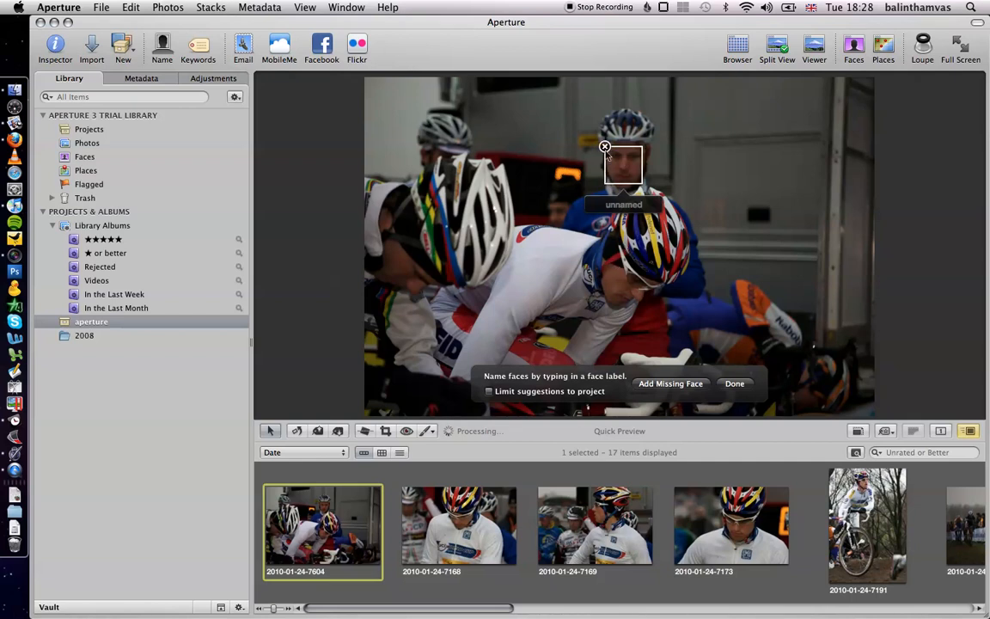
click(604, 139)
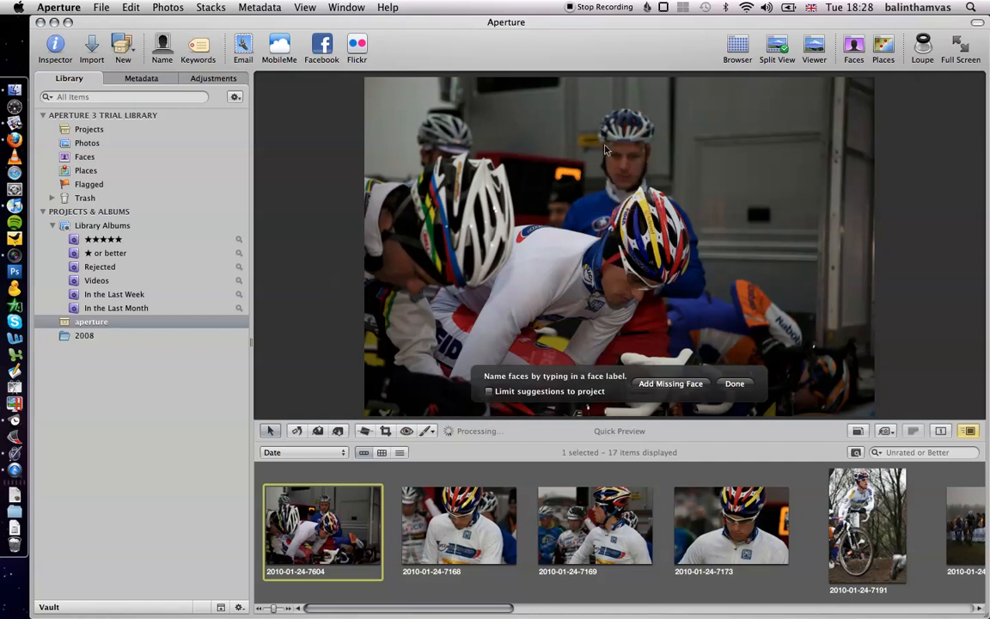
click(666, 391)
drag(560, 226, 628, 289)
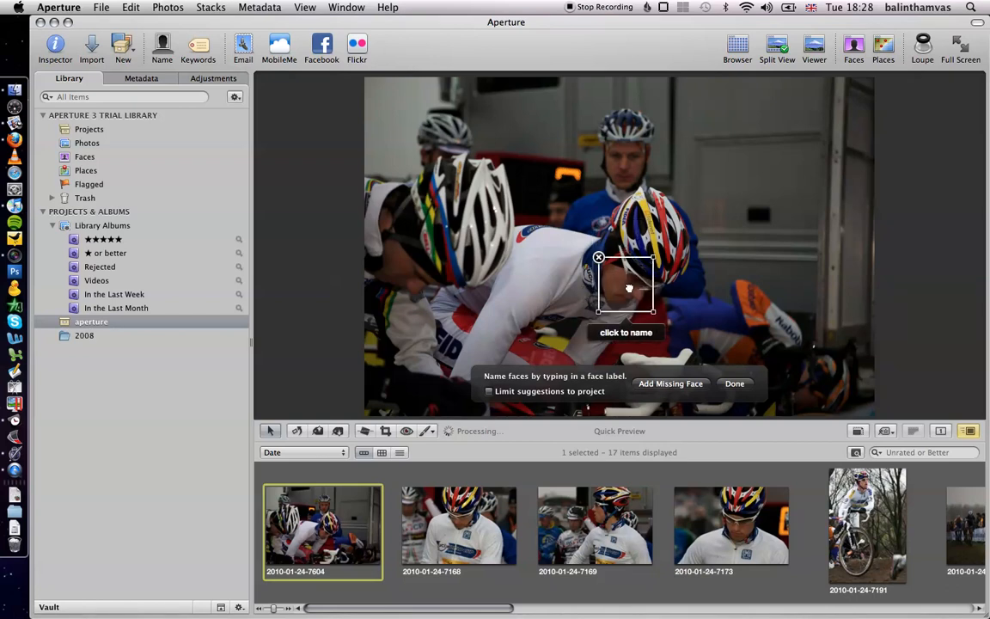
click(625, 331)
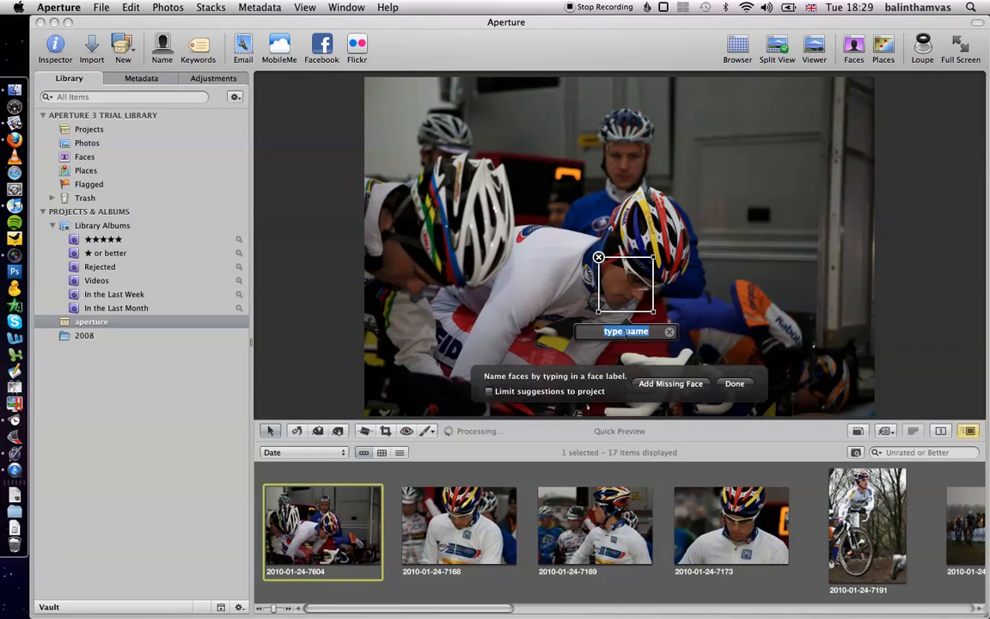
text(Zdenek Stybar)
key(Return)
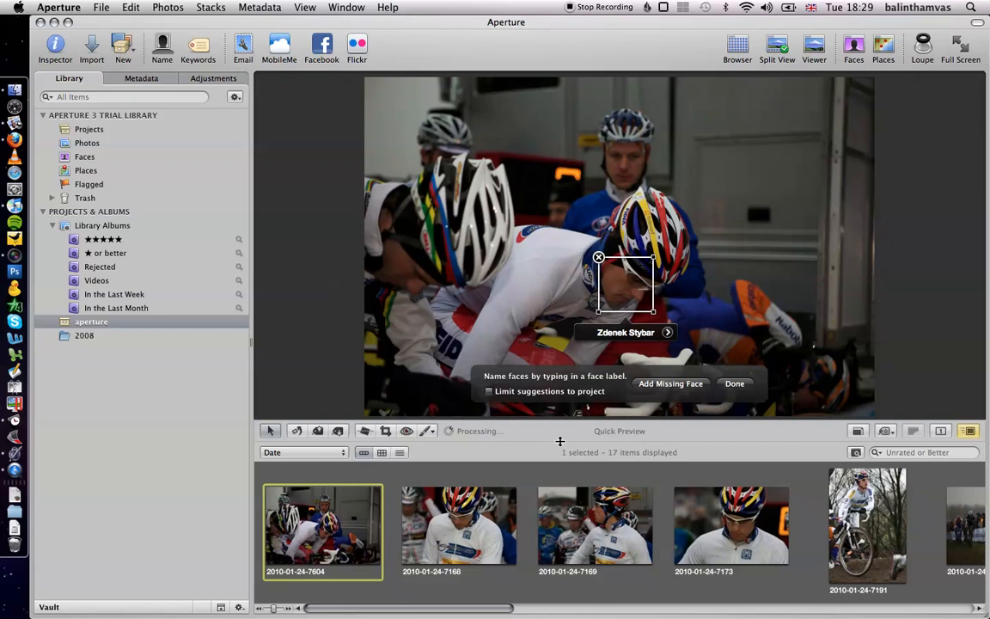
click(436, 528)
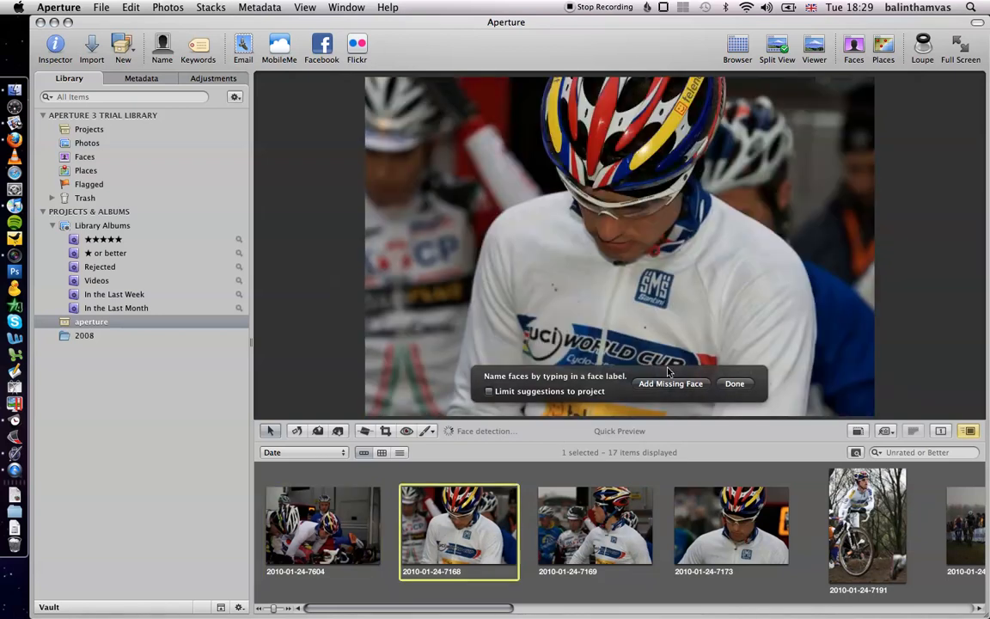
click(682, 388)
drag(628, 245, 687, 264)
click(630, 285)
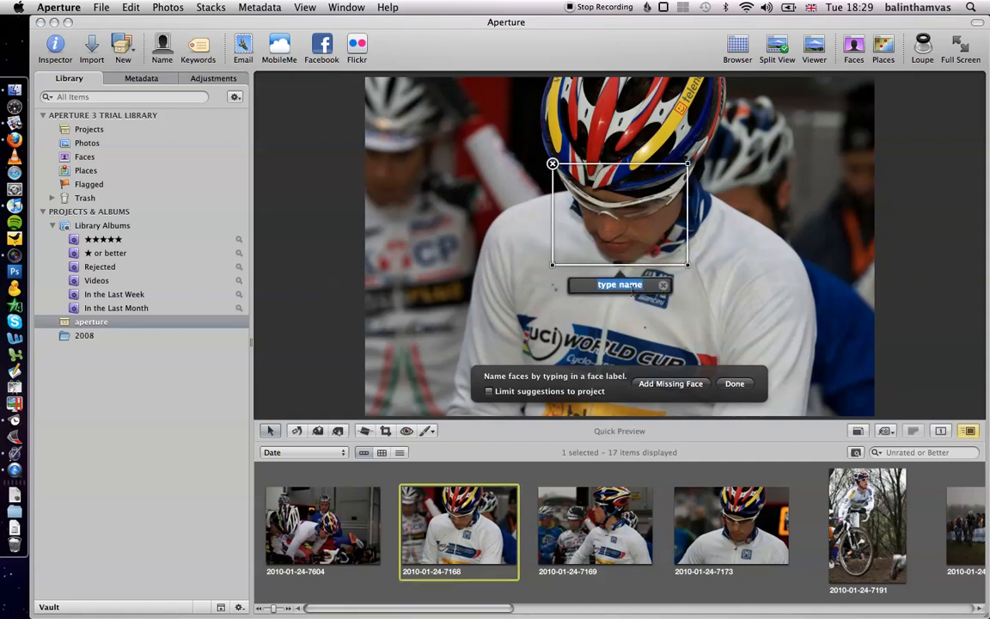
text(Zdenek Stybar)
key(Return)
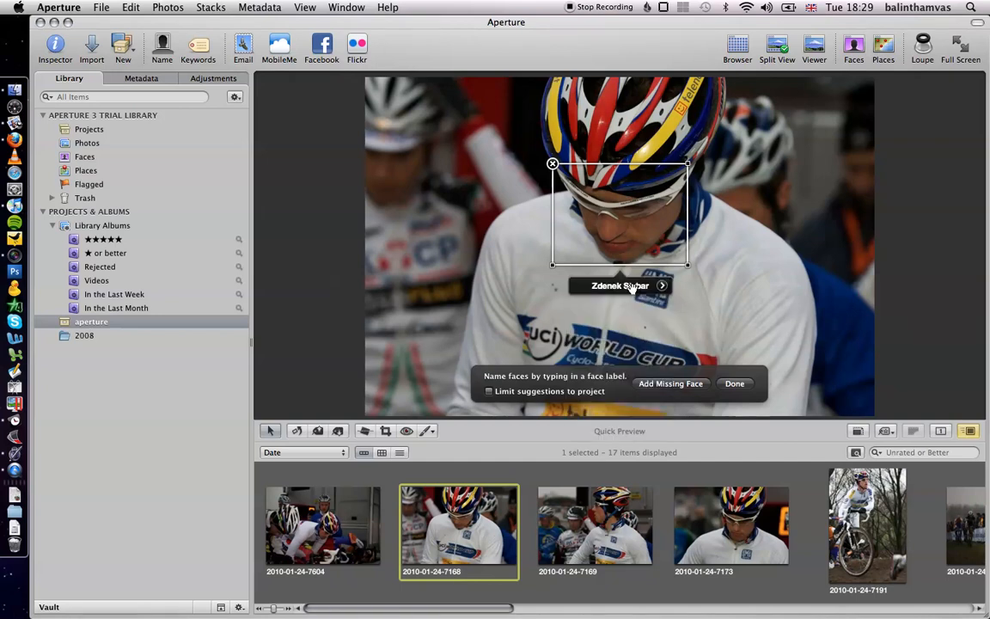
key(Right)
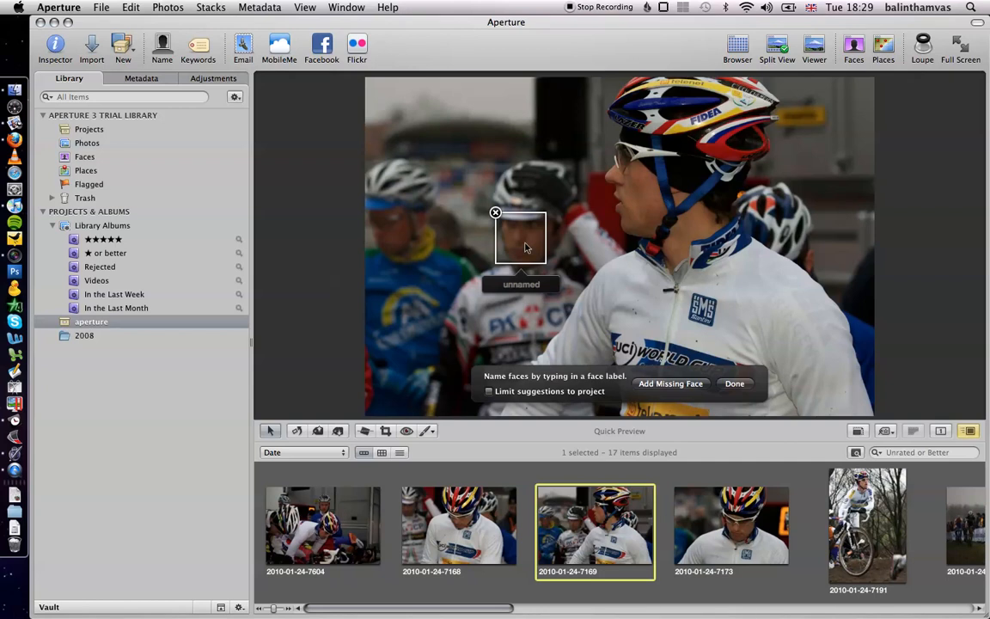
click(670, 383)
drag(618, 238, 629, 153)
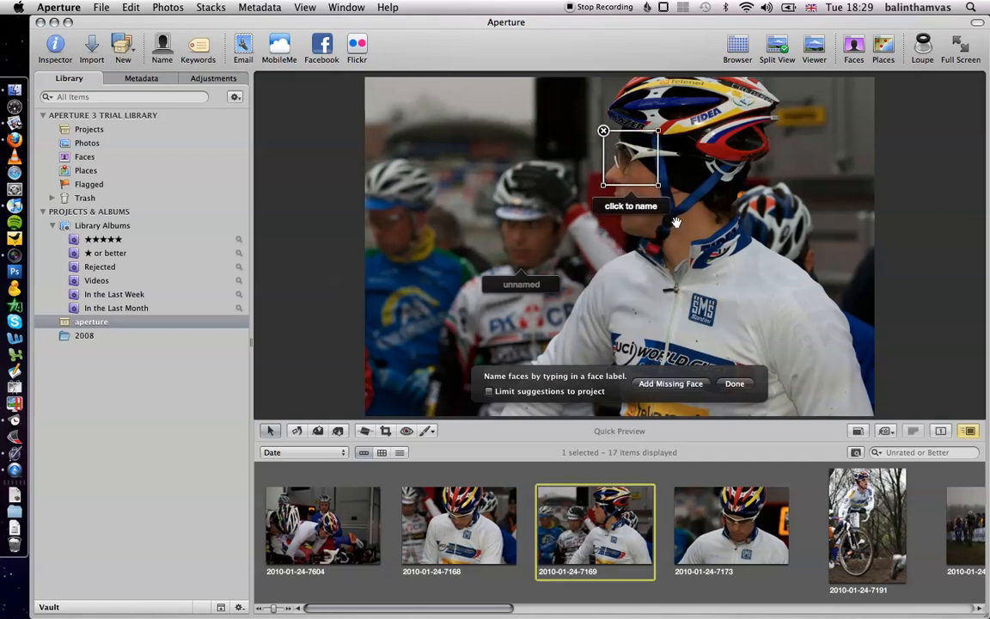
drag(657, 184, 719, 248)
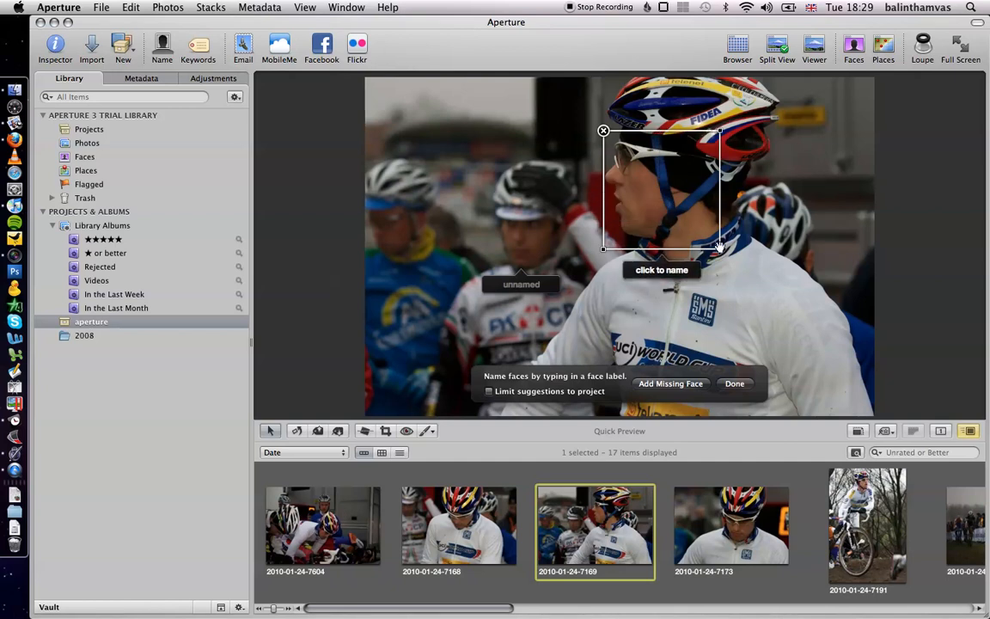
click(675, 267)
text(Zdenek Stybar)
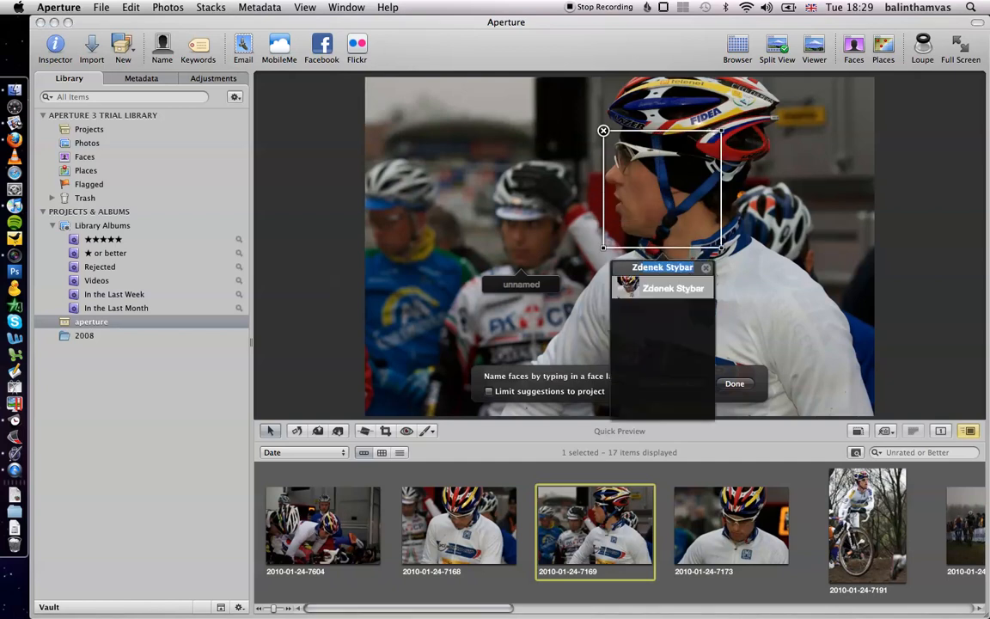
key(Return)
key(Right)
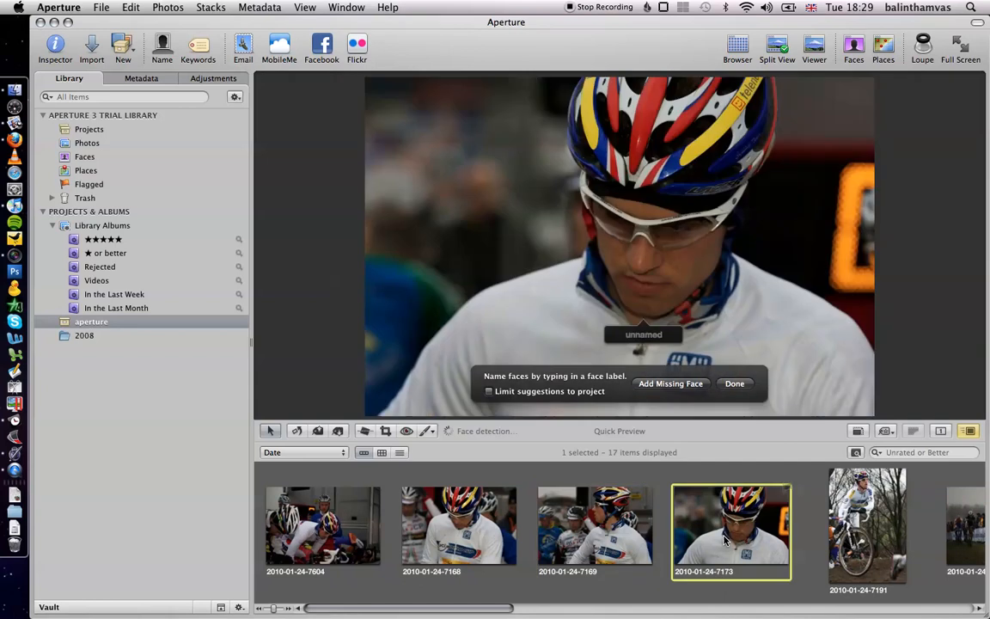
click(646, 334)
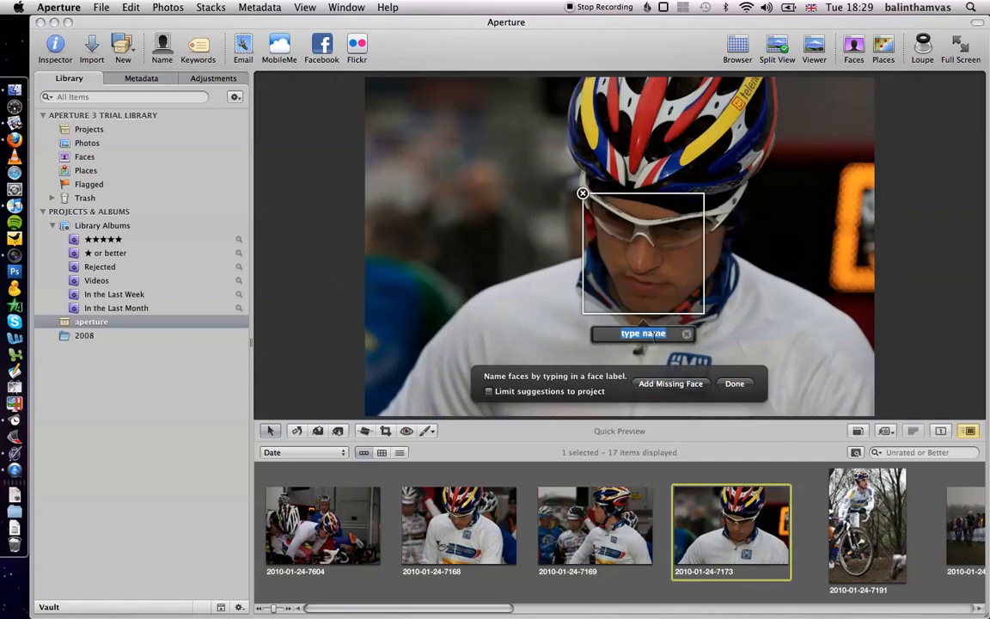
text(zdenek Stybar)
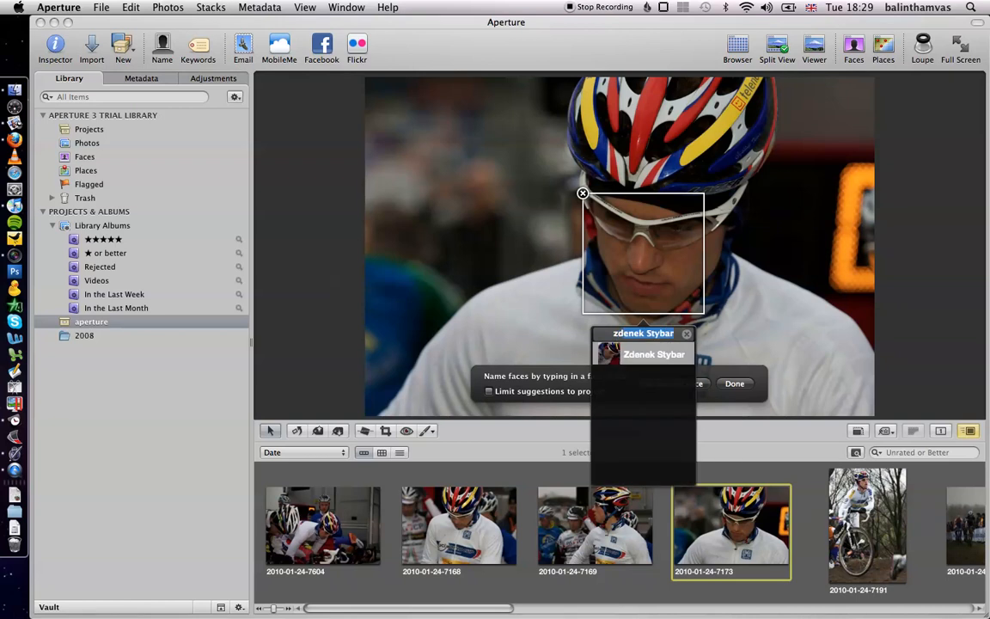
key(Return)
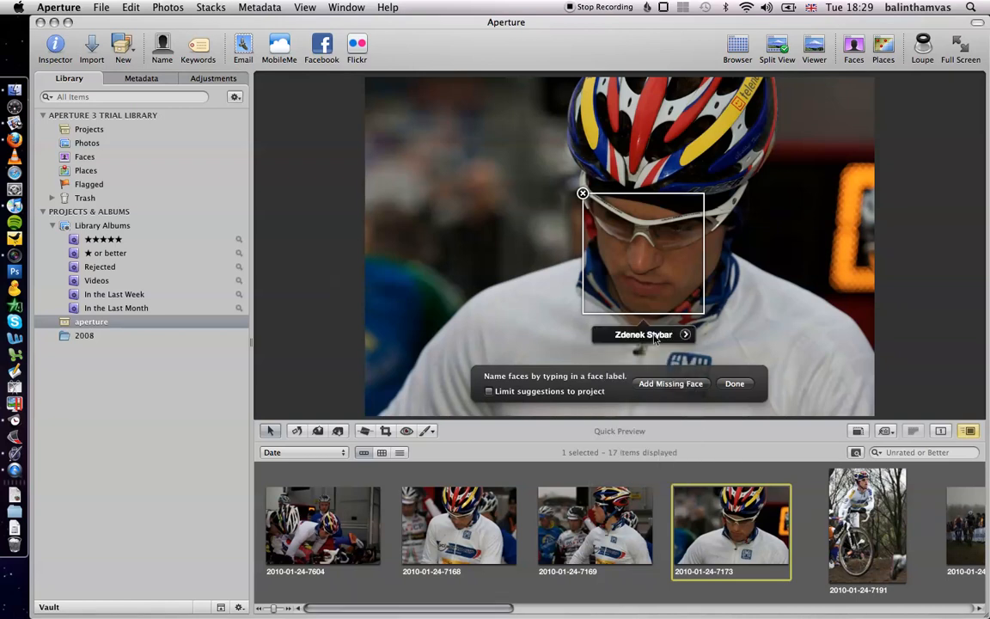
key(Right)
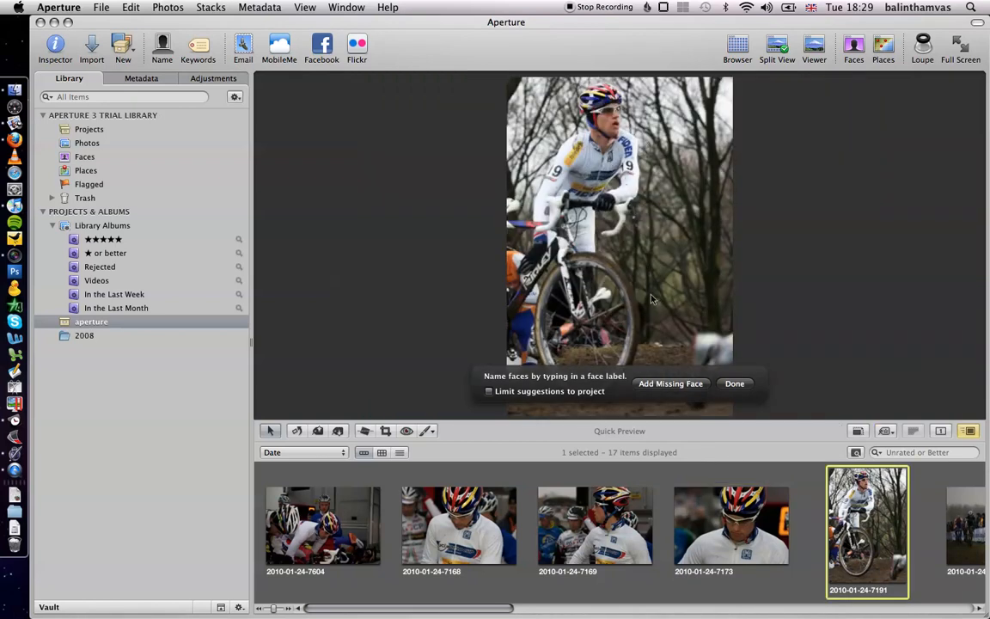
click(669, 384)
drag(617, 242, 604, 115)
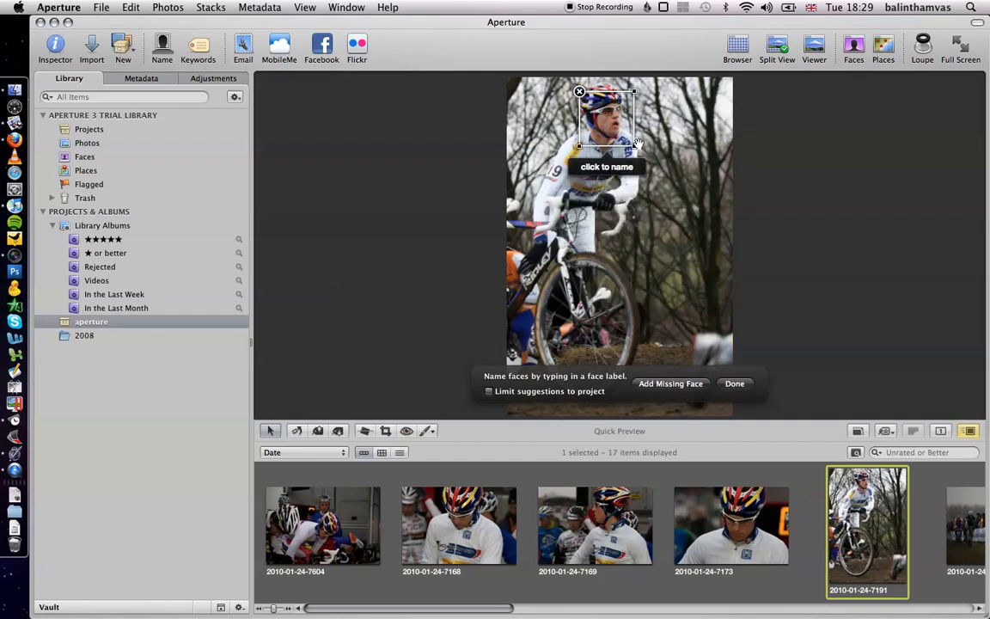
drag(635, 148, 608, 127)
click(607, 162)
text(zdenek Stybar)
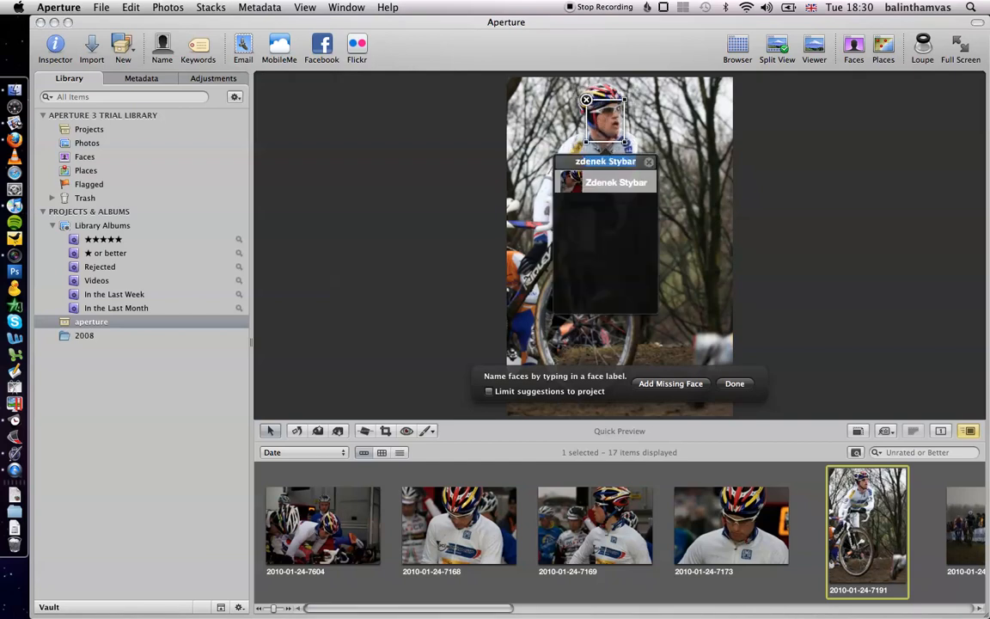
key(Return)
scroll(662, 490, right, 5)
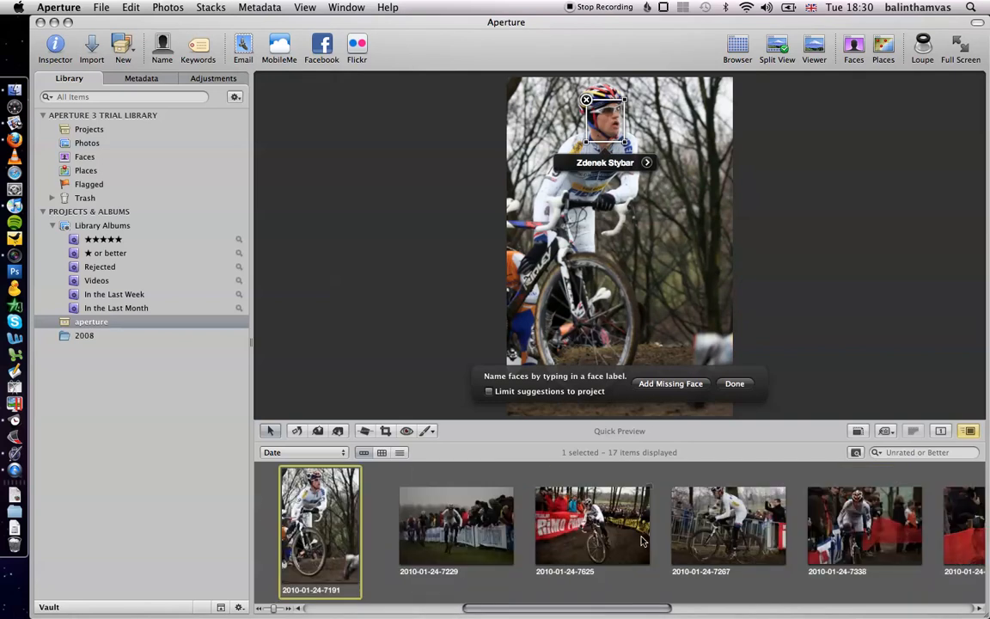
click(447, 515)
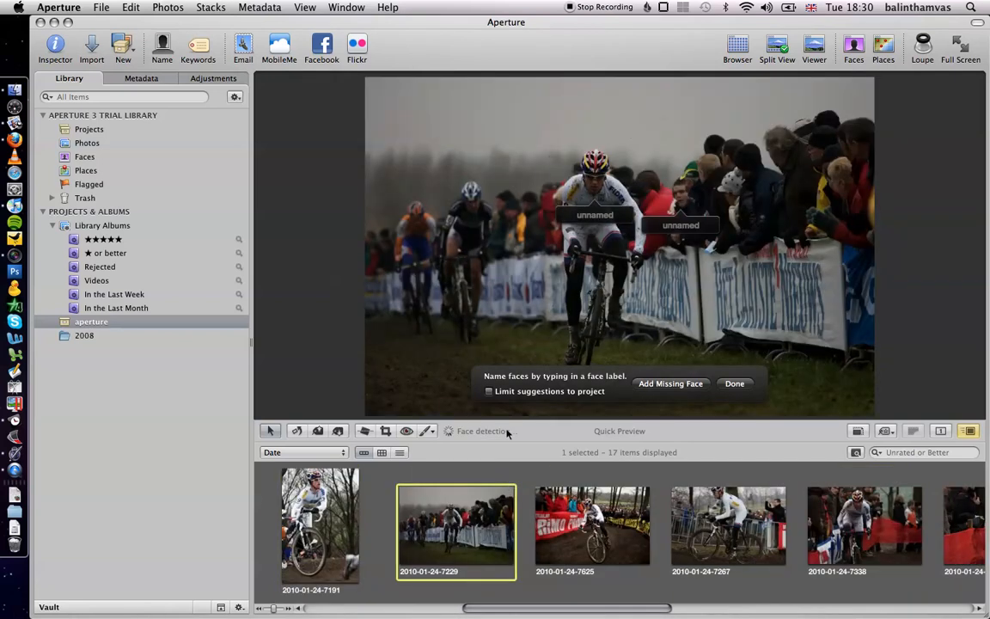
click(600, 219)
text(zdenek Stybar)
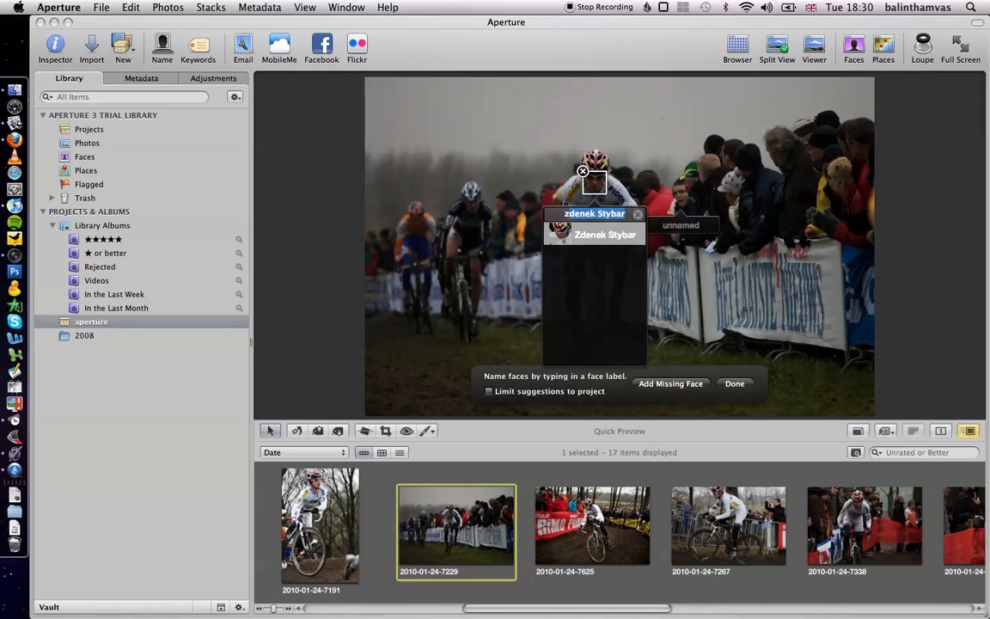
key(Return)
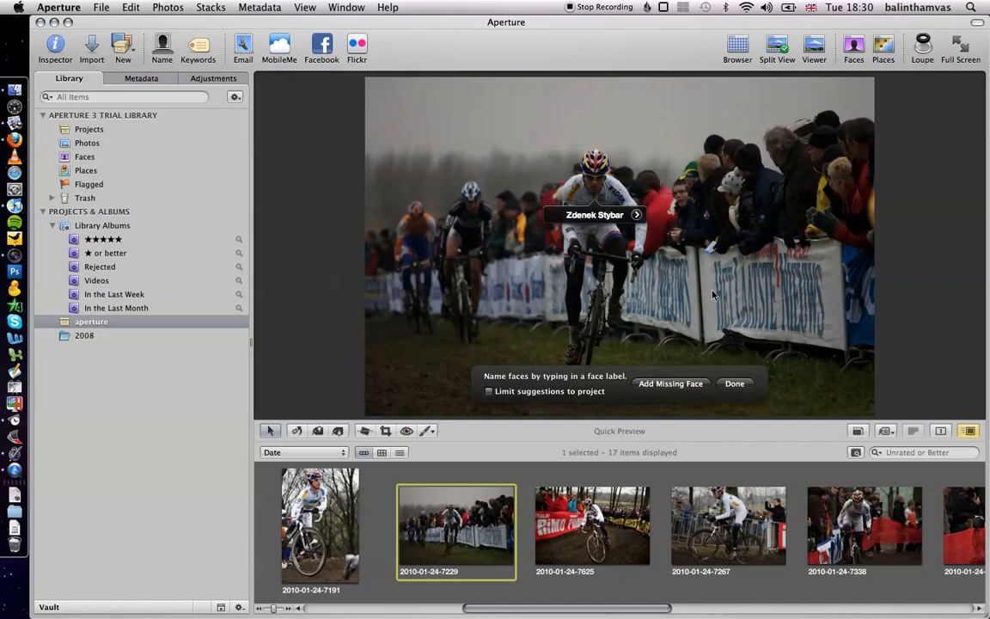
click(546, 490)
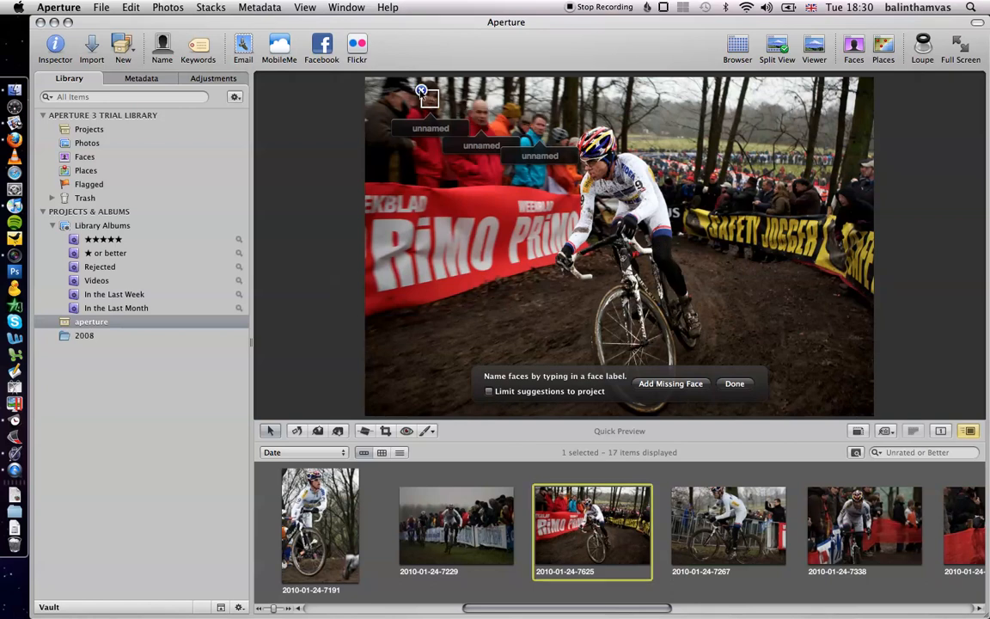
click(422, 90)
click(474, 106)
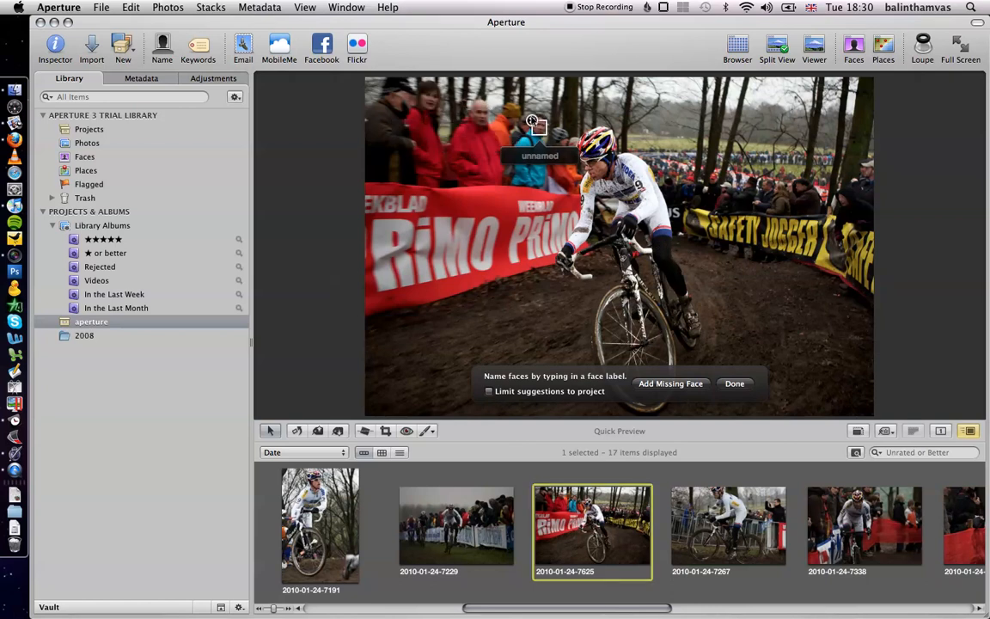
click(532, 120)
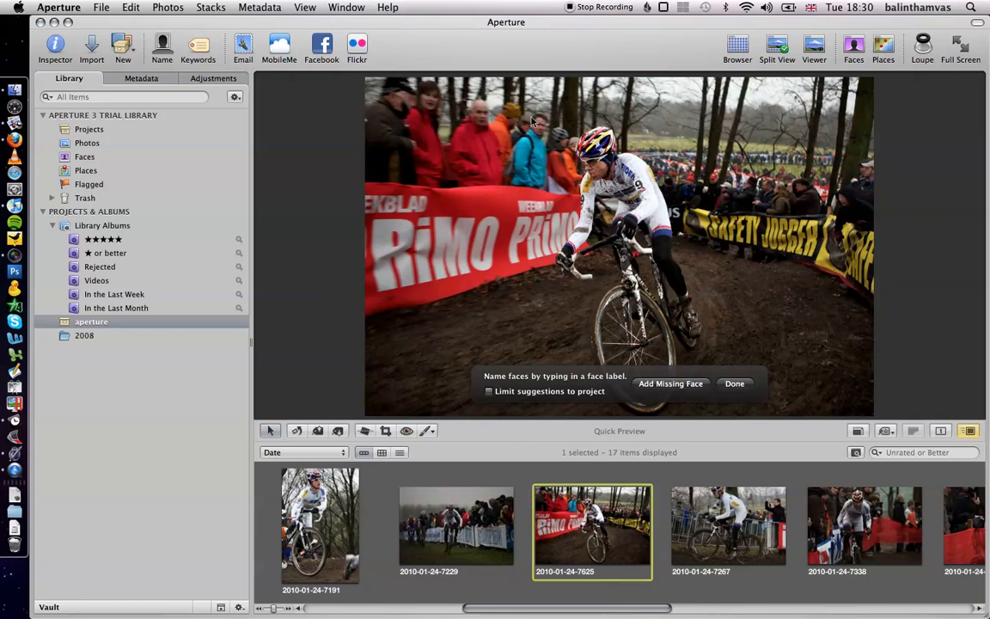
- Add a face box on the rider's face in this photo and assign Zdenek Stybar
click(670, 384)
drag(569, 259, 605, 186)
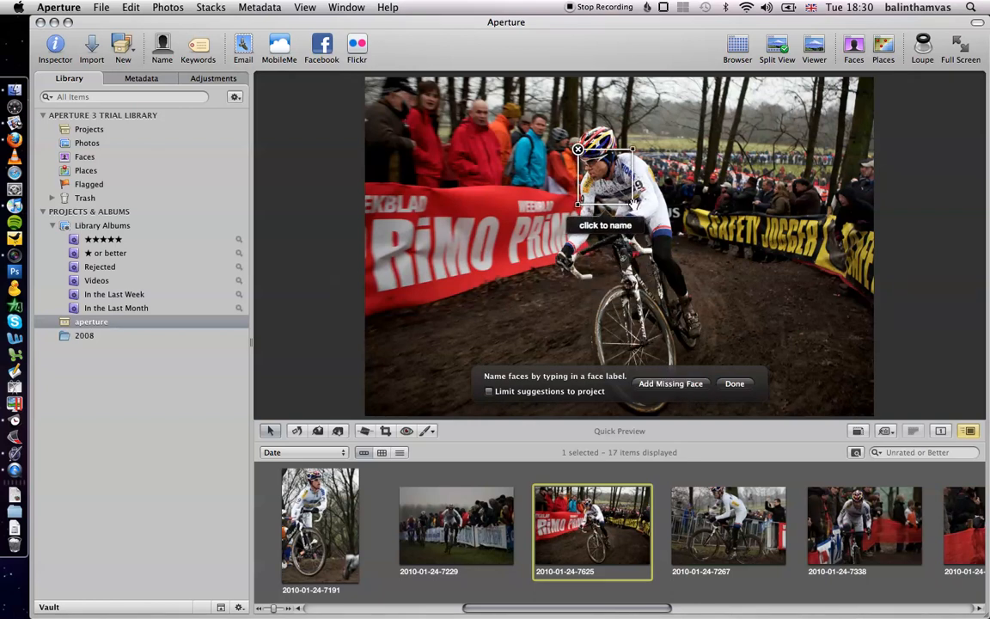
drag(632, 204, 612, 179)
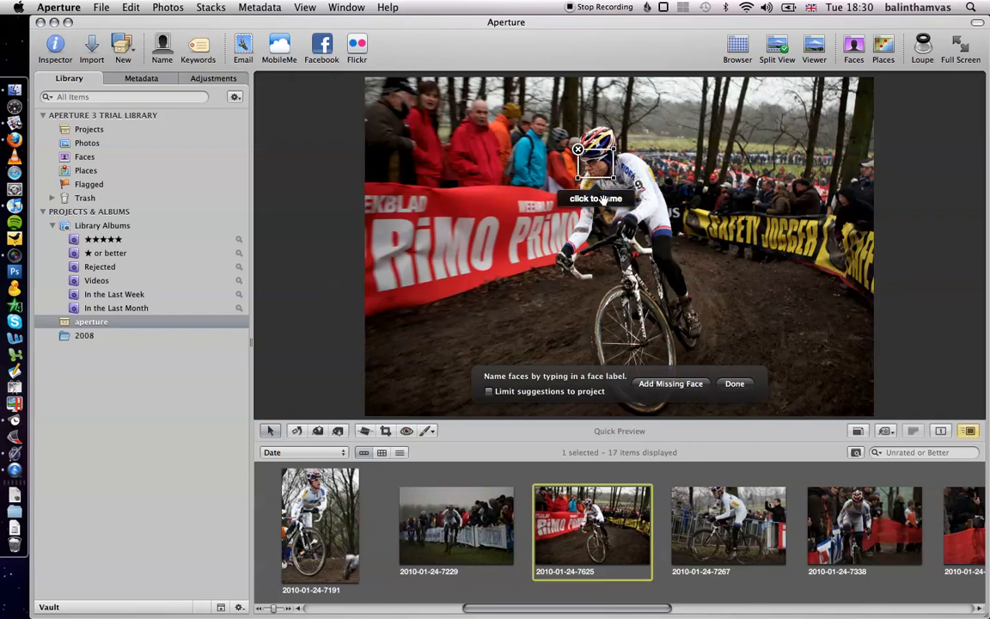
click(603, 198)
text(z)
key(Return)
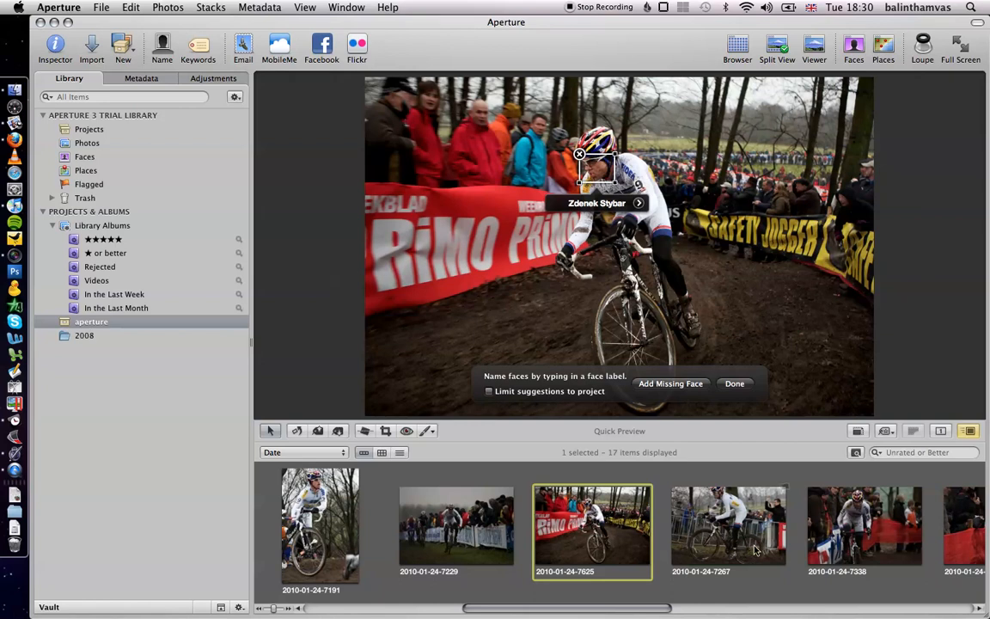
click(675, 488)
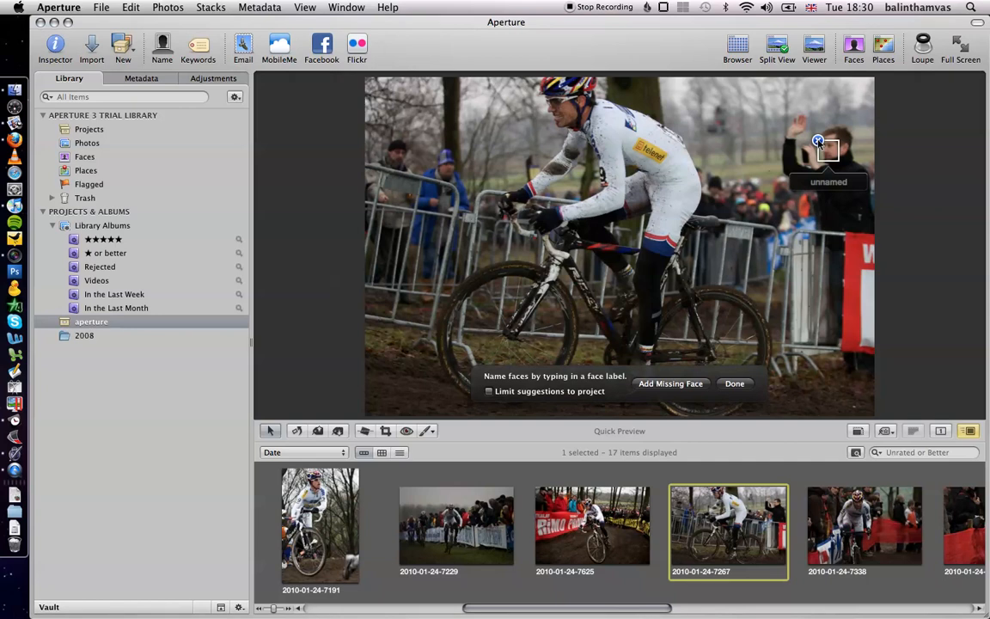
click(818, 140)
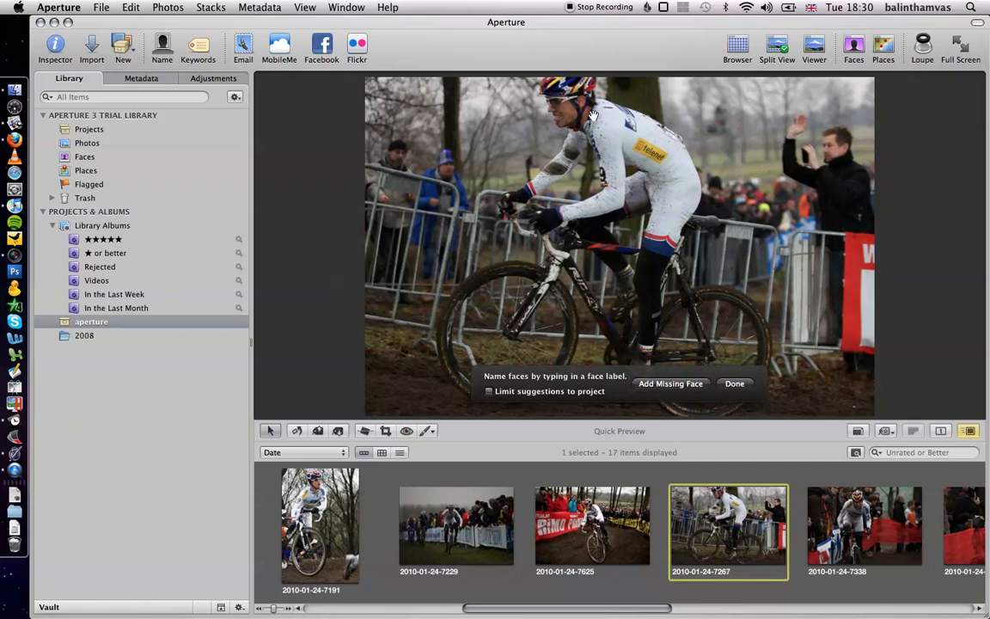
click(668, 384)
drag(623, 257, 569, 126)
click(563, 152)
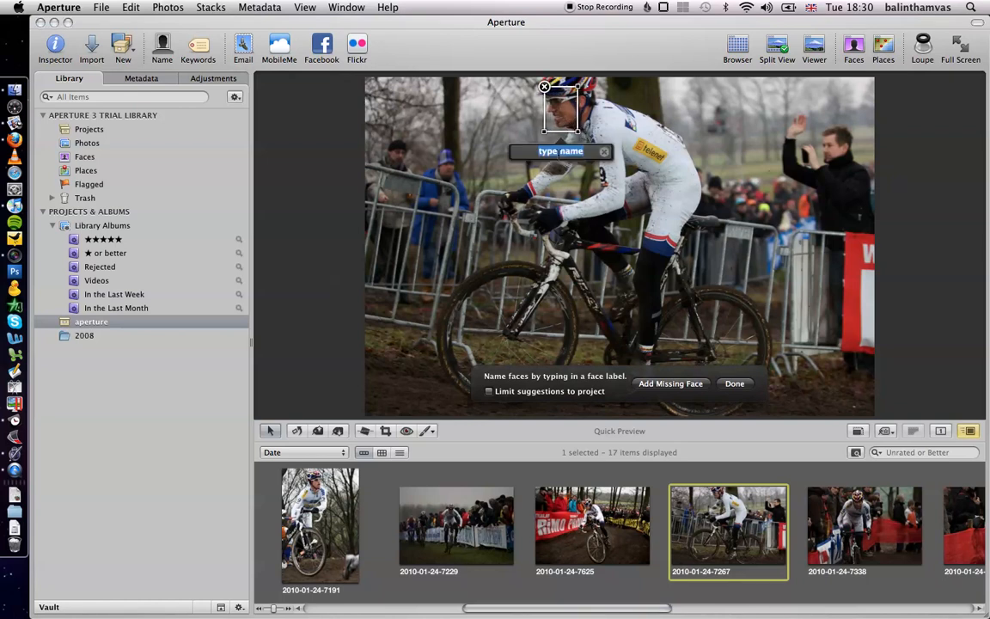
text(Zdenek Stybar)
key(Return)
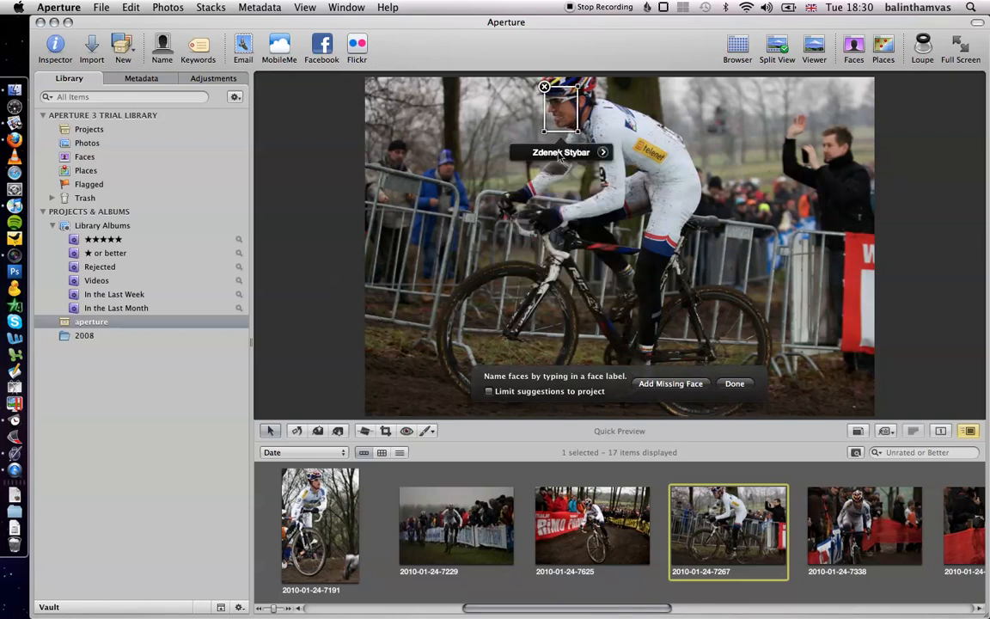
click(860, 523)
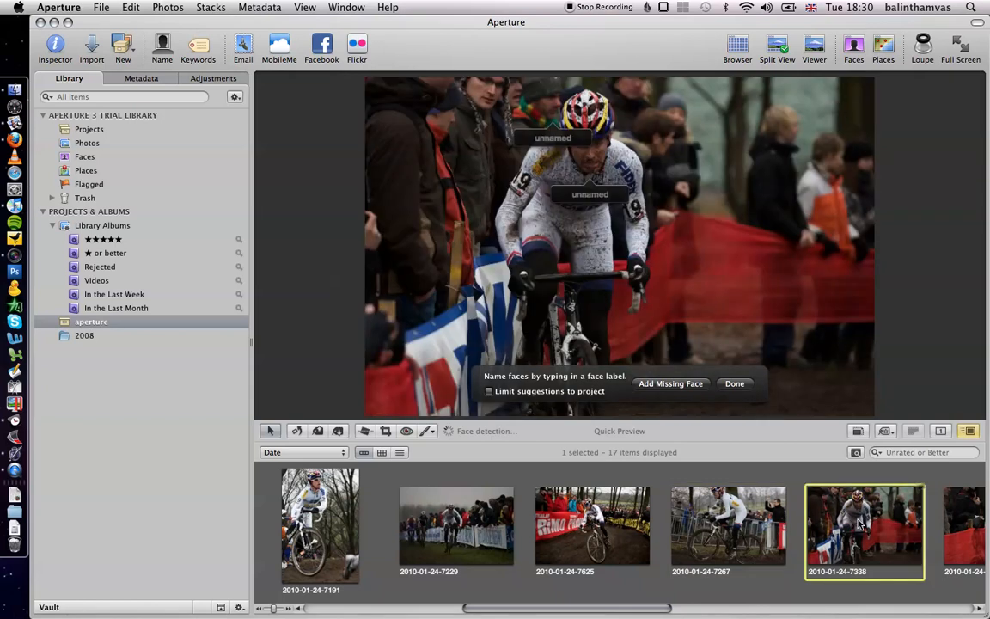
click(540, 95)
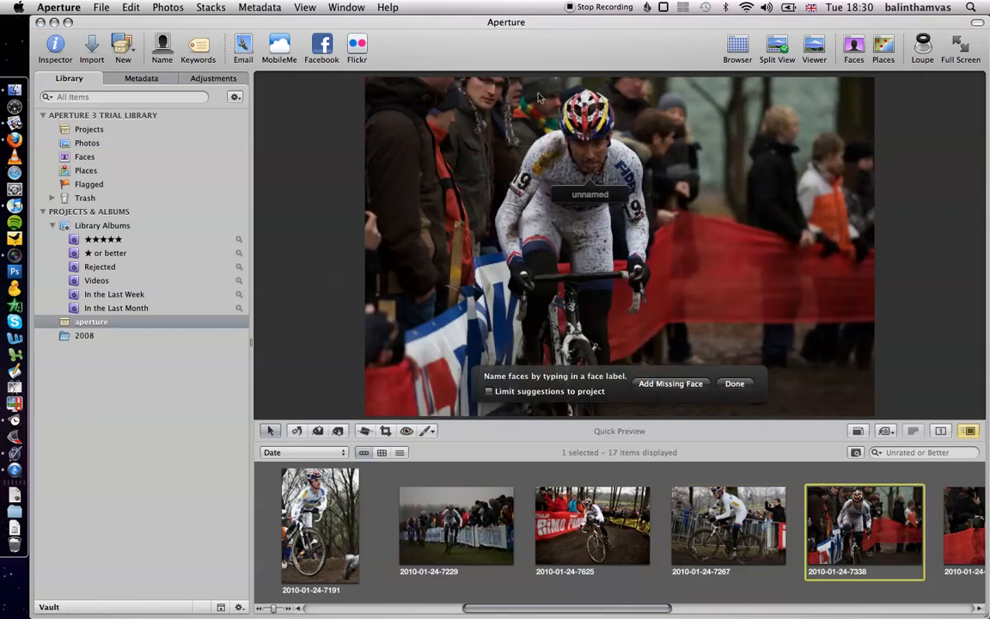
click(583, 194)
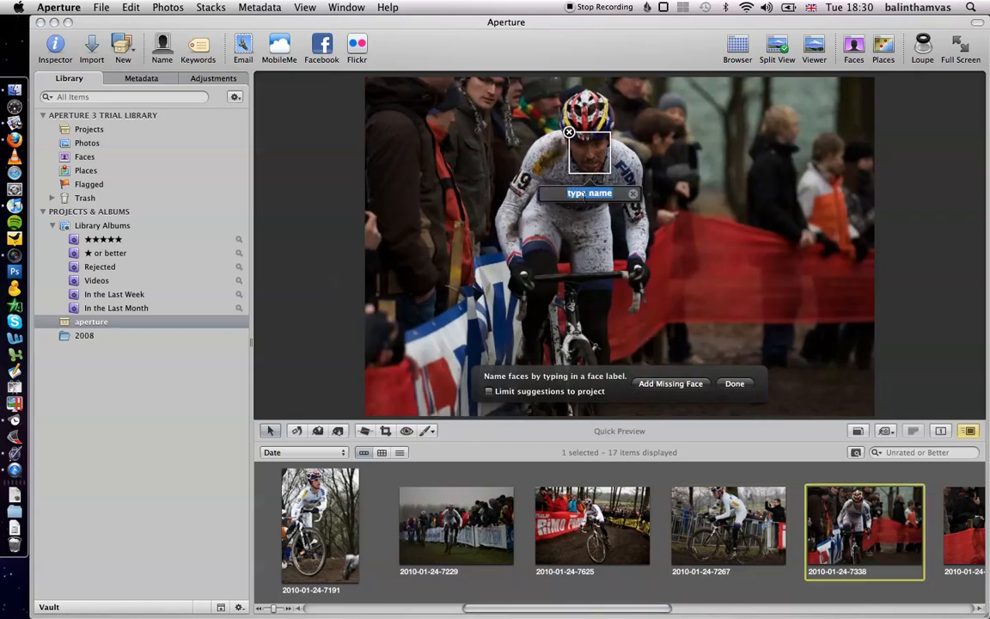
text(zdenek Stybar)
key(Return)
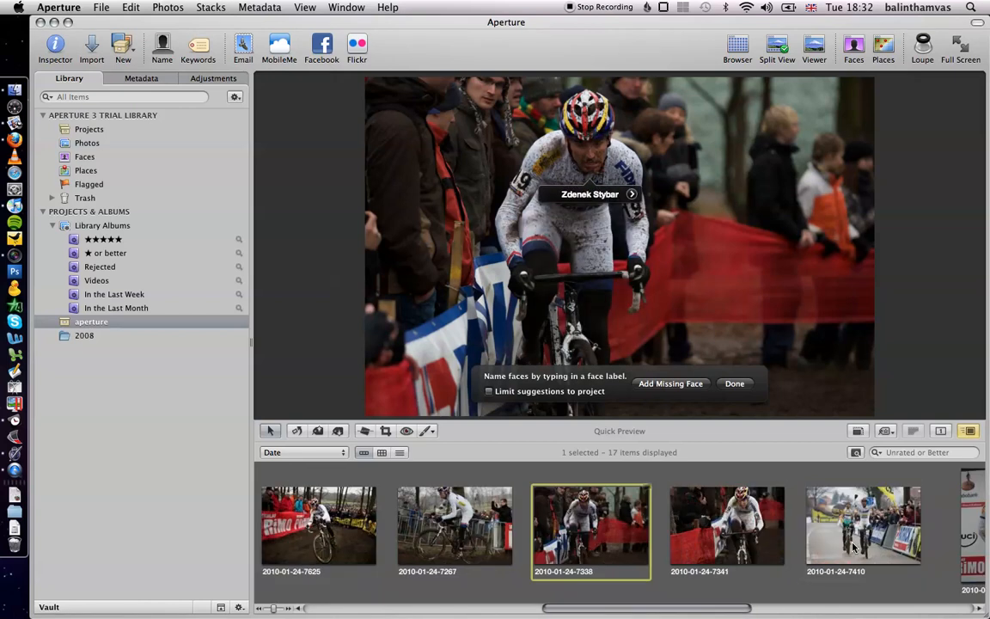
scroll(433, 513, right, 5)
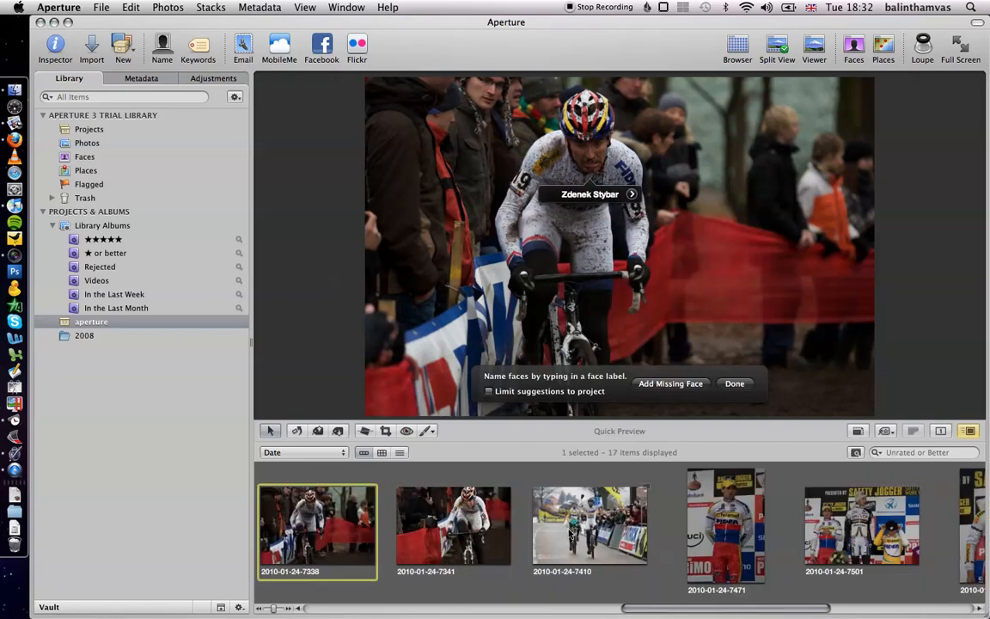
click(433, 513)
click(339, 538)
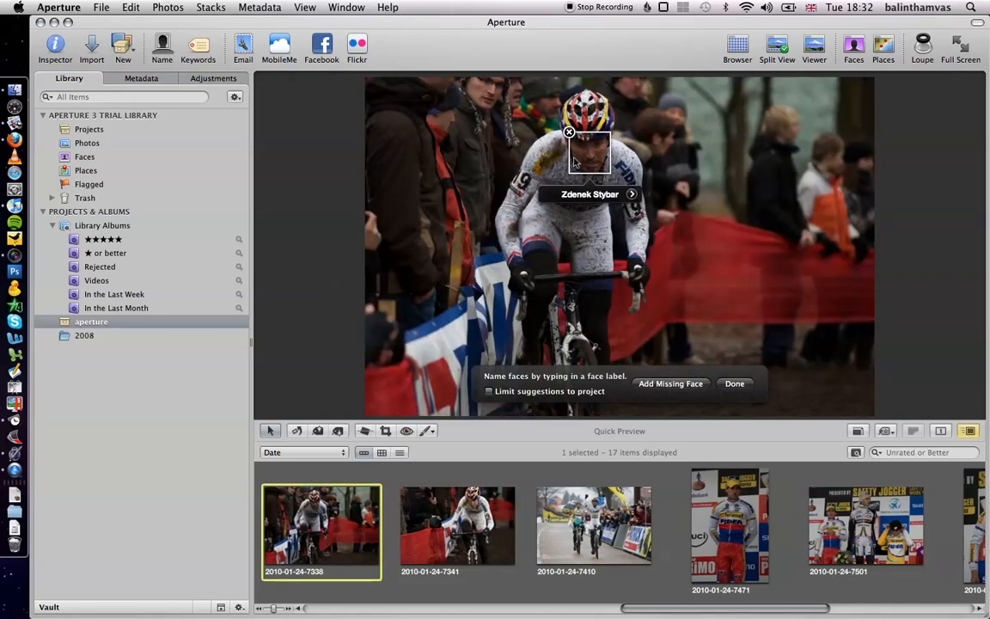
click(406, 497)
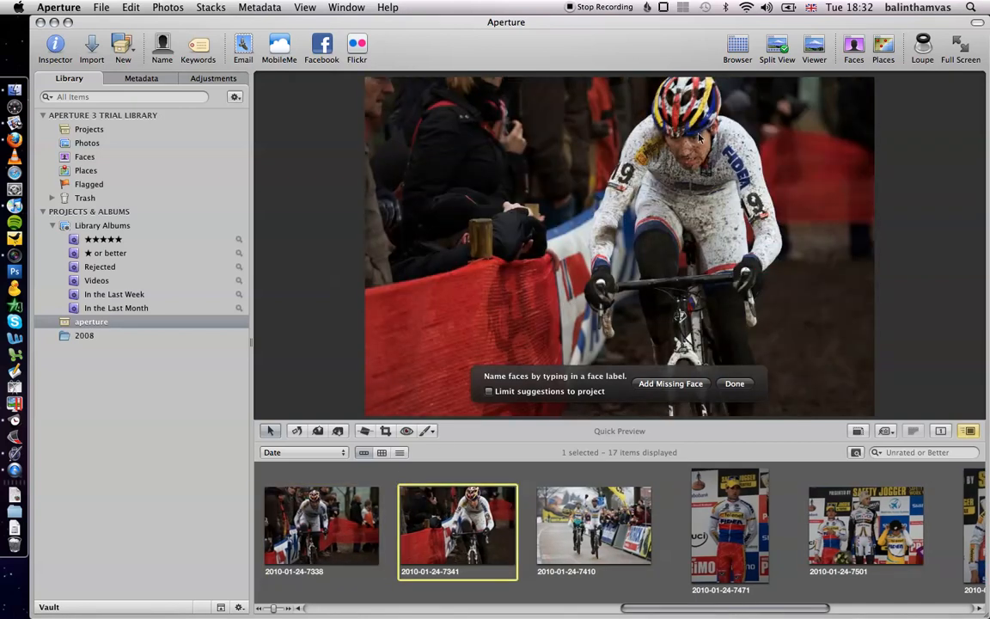
click(660, 386)
drag(621, 266, 697, 154)
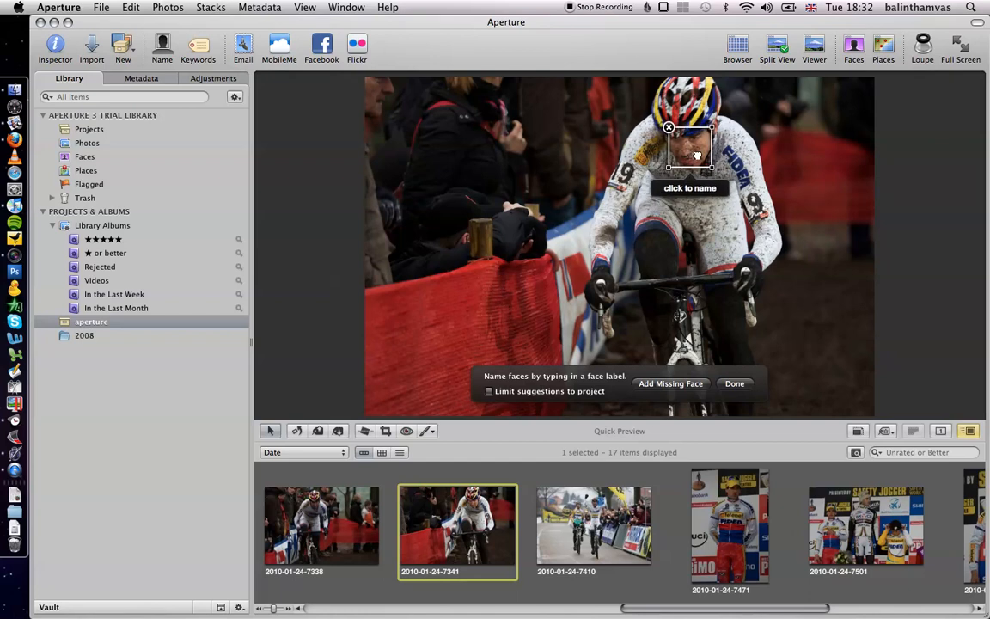
click(689, 189)
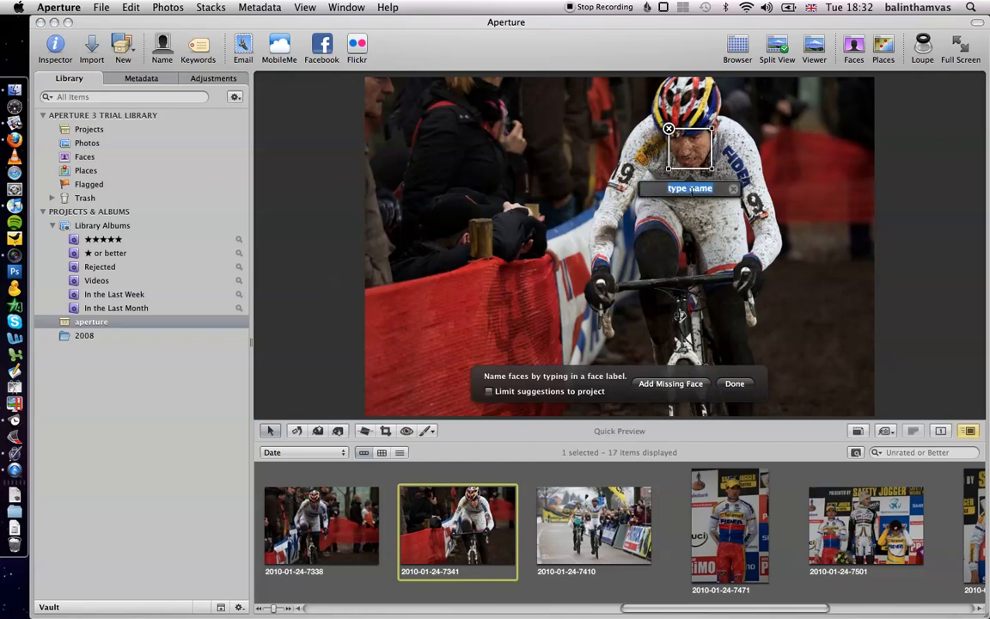
text(zdenek Stybar)
key(Return)
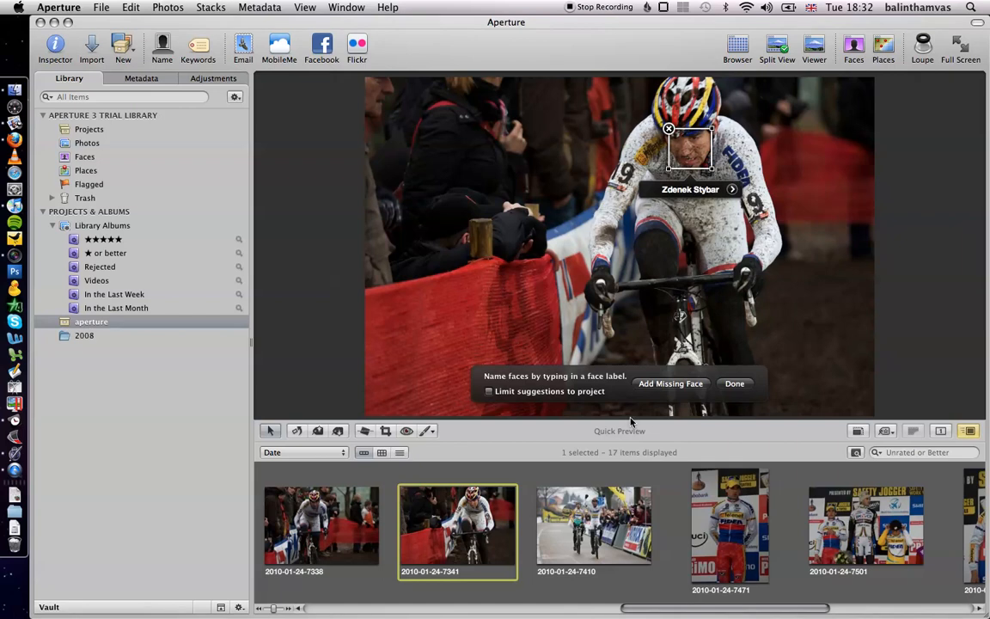
click(601, 521)
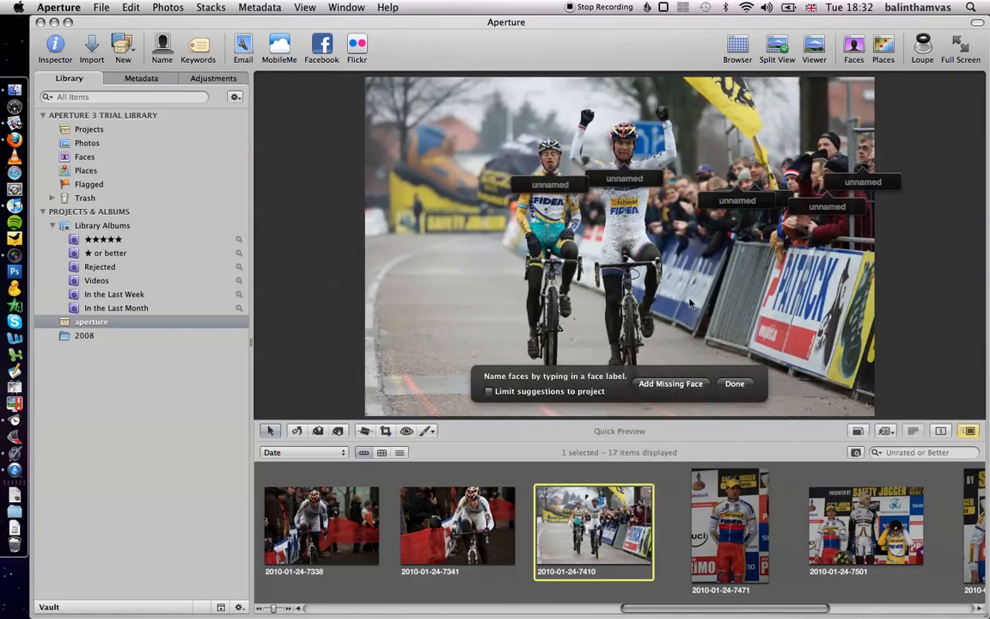
click(620, 180)
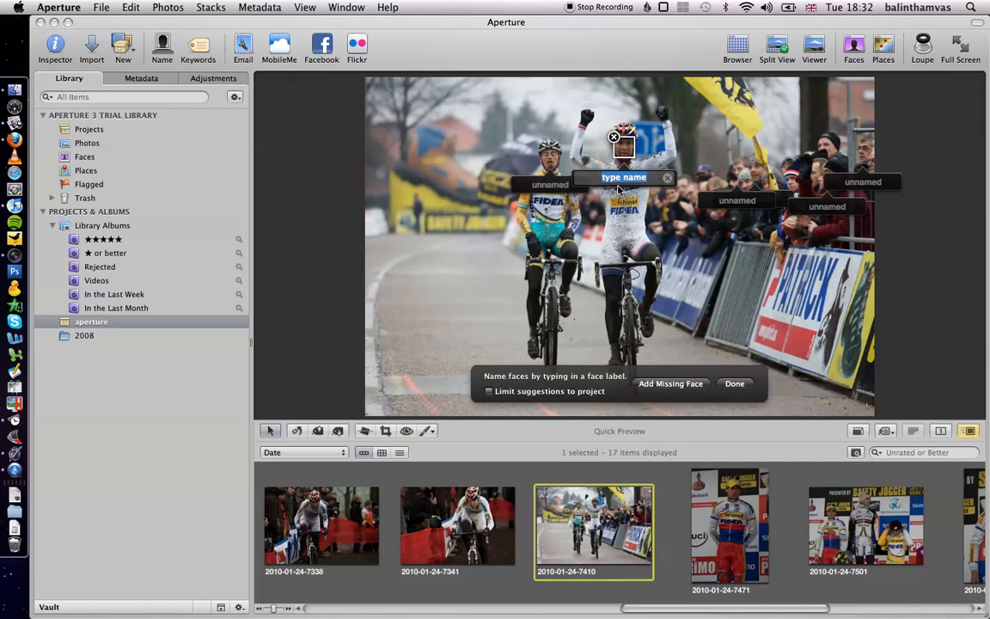
text(Zdenek Stybar)
key(Return)
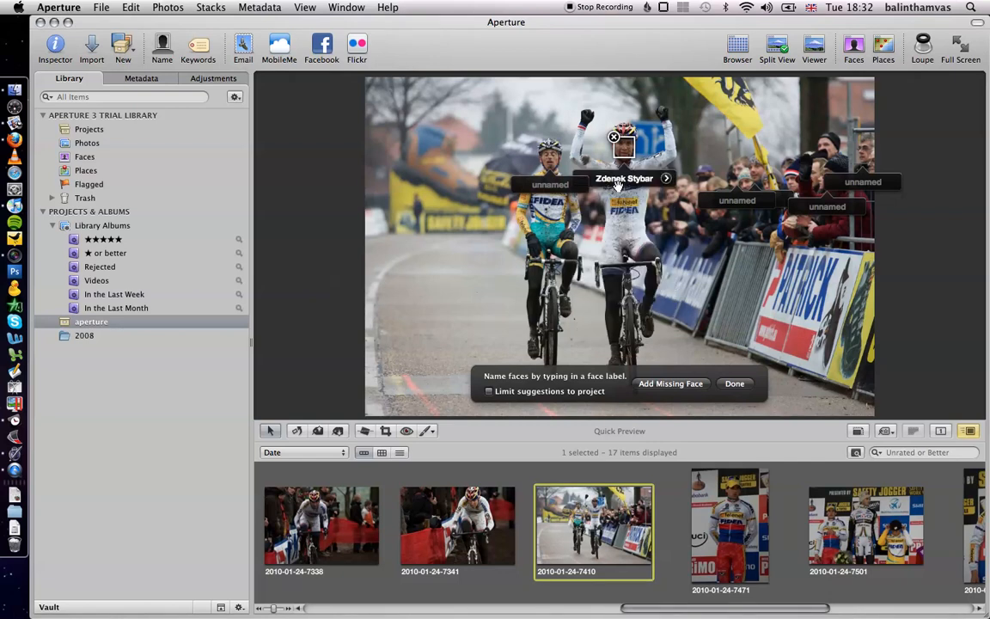
click(560, 185)
text(kevin Pauwels)
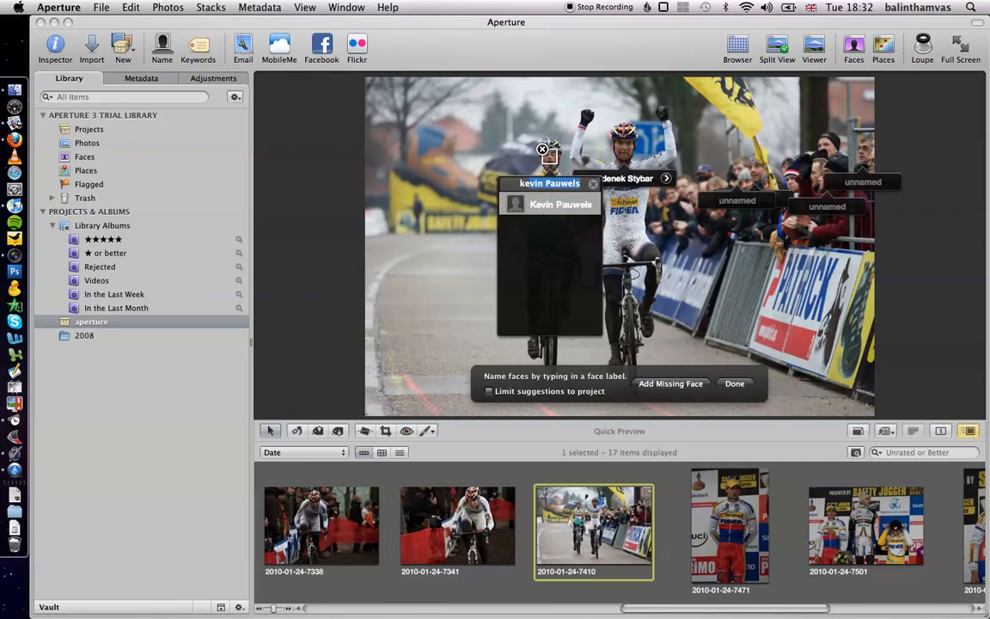
key(Return)
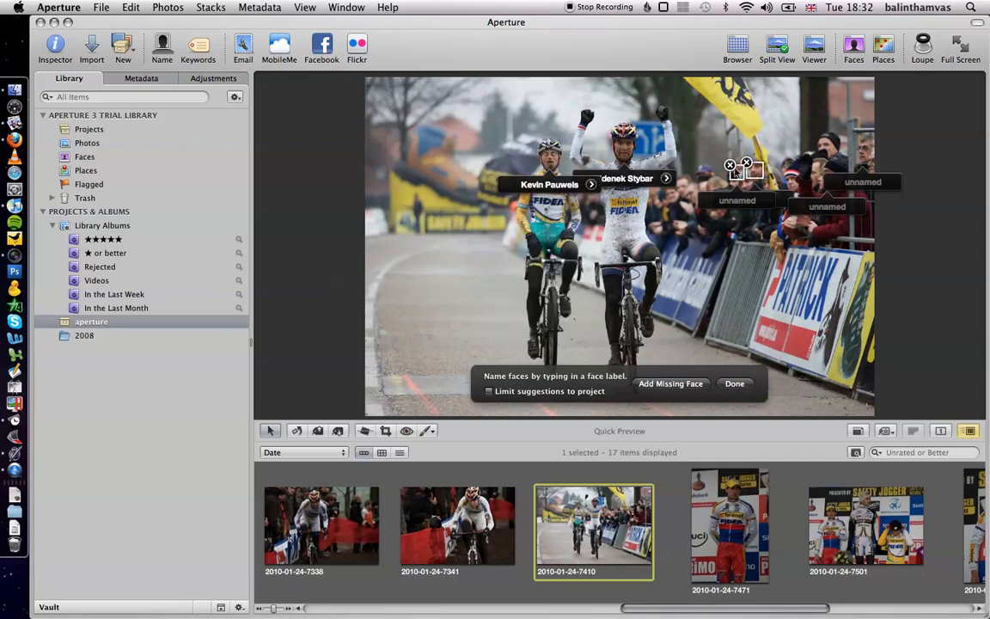
- Remove the detected spectator faces from this photo
click(729, 166)
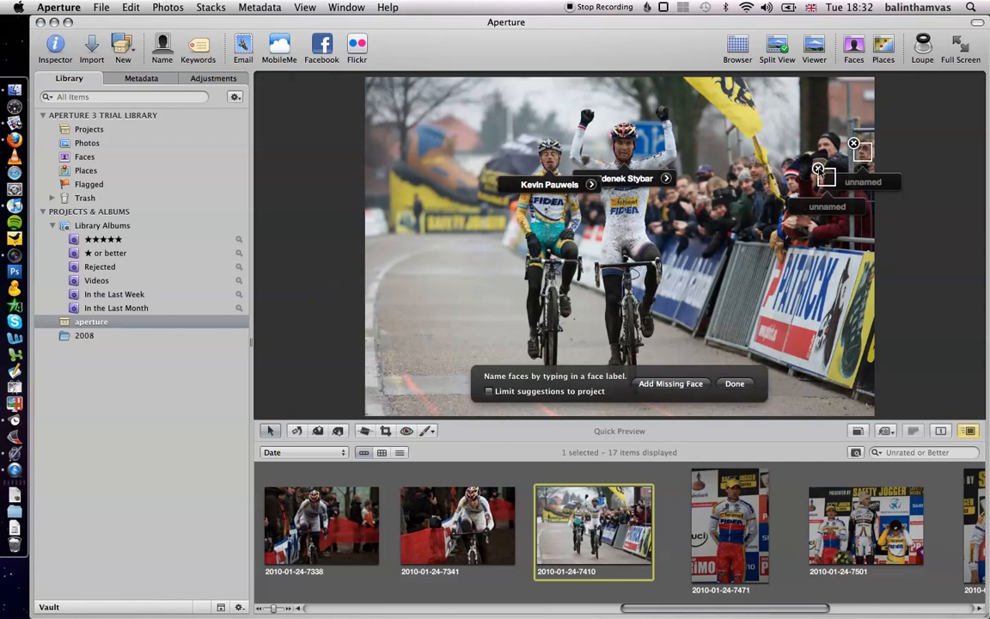
click(818, 168)
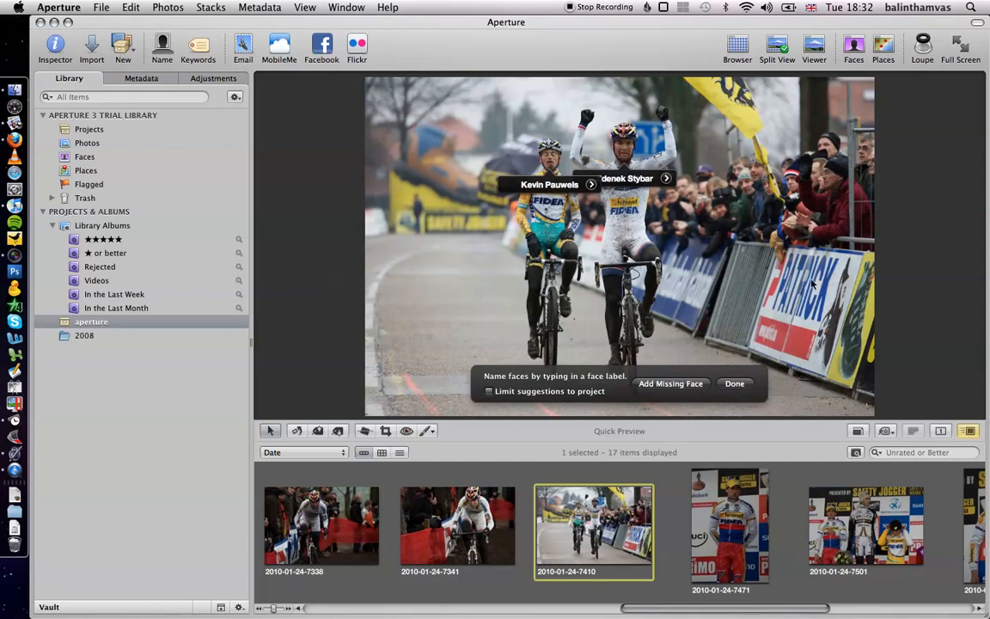
key(Right)
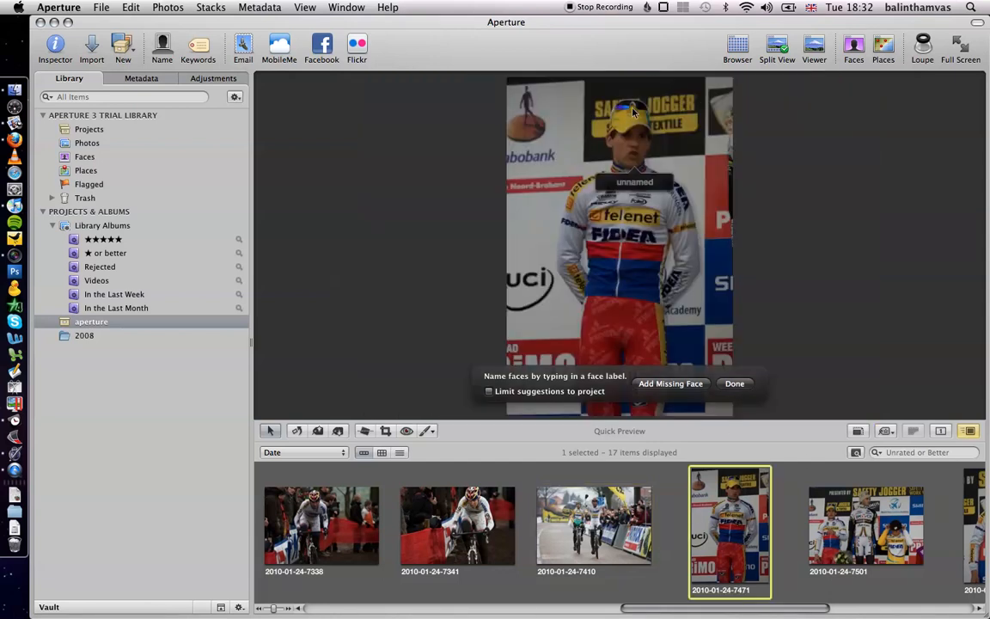
click(634, 181)
text(zdenek Stybar)
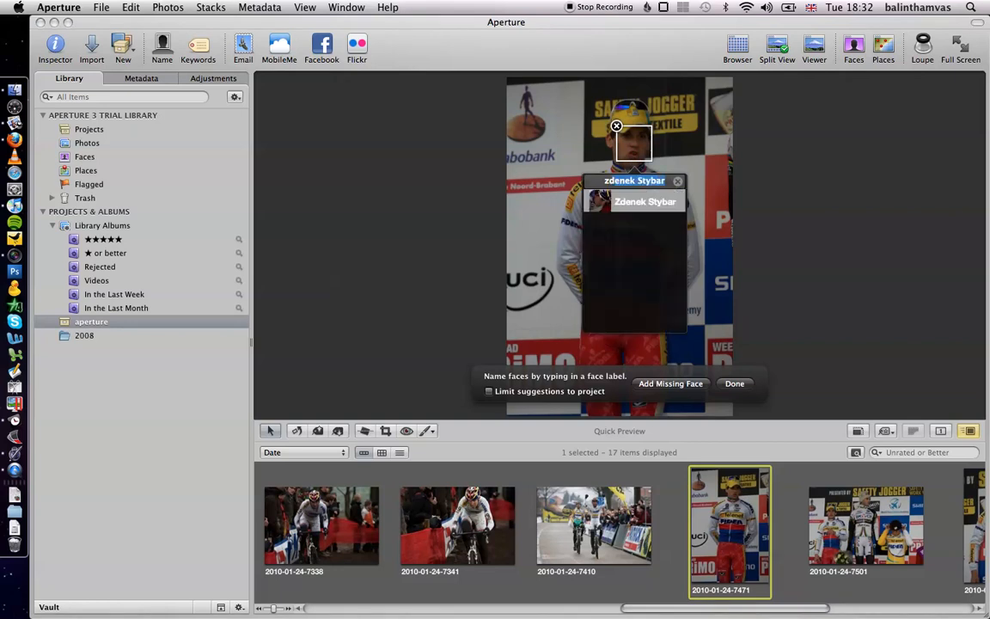
key(Return)
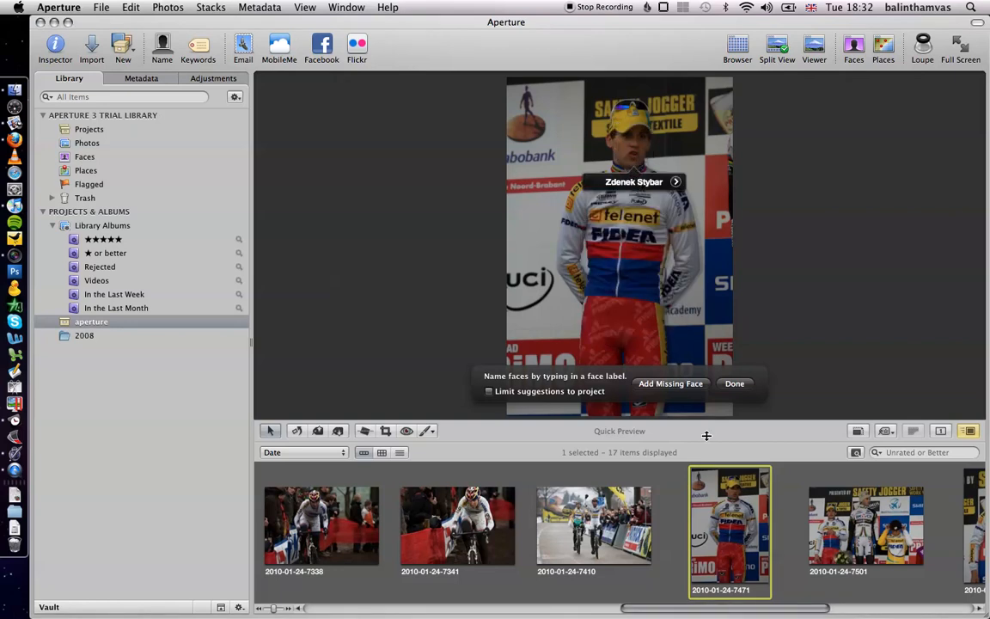
click(815, 528)
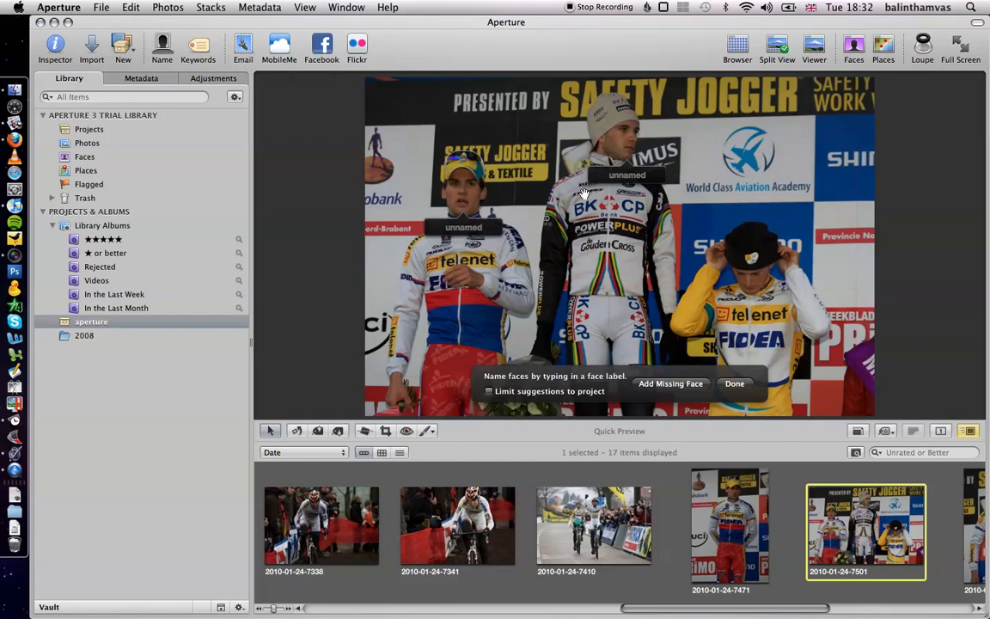
click(464, 227)
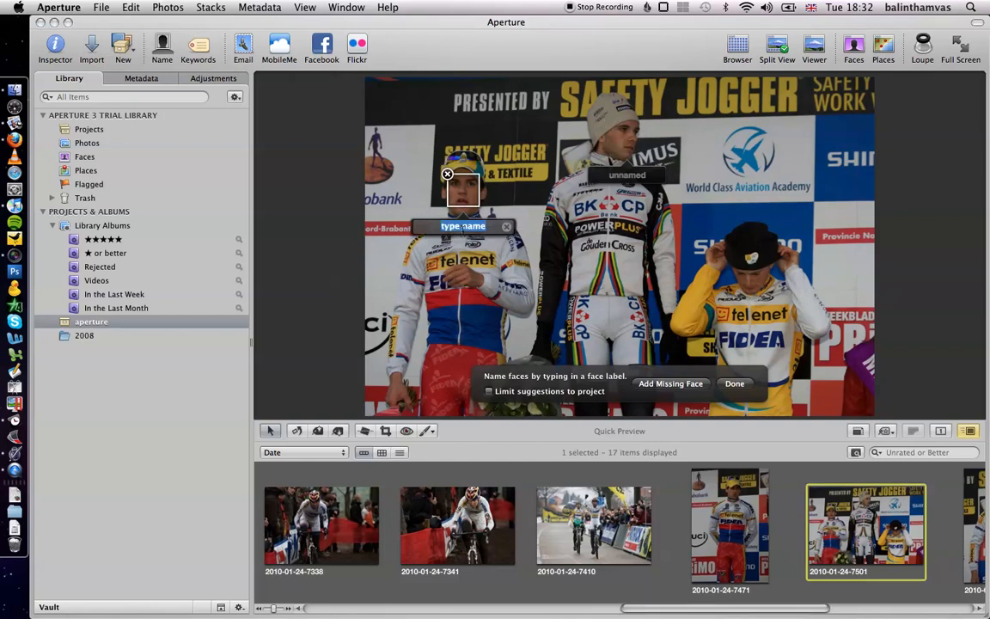
text(zdenek Stybar)
key(Return)
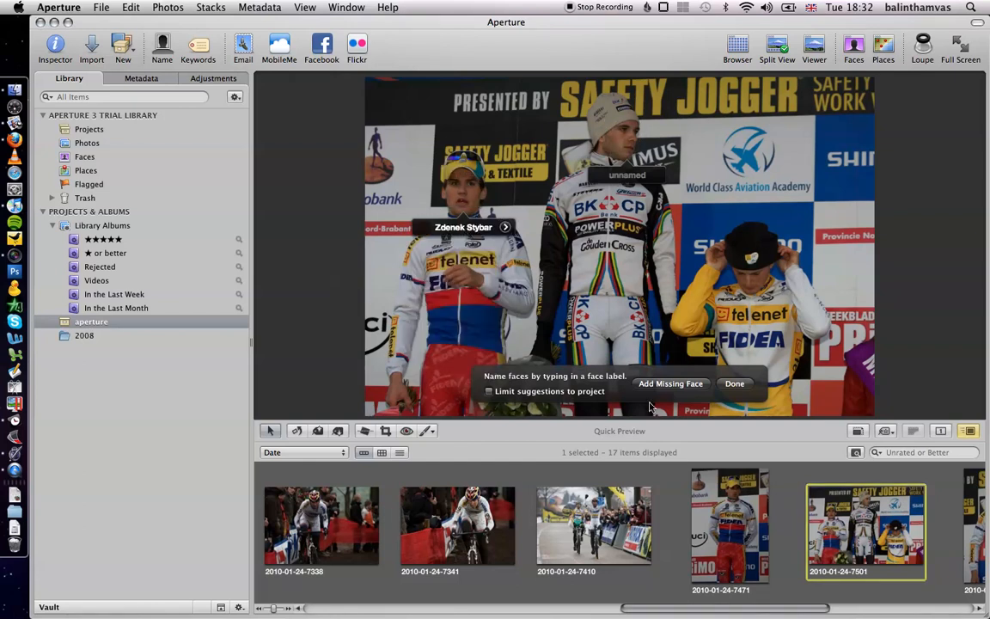
scroll(756, 528, right, 3)
click(600, 525)
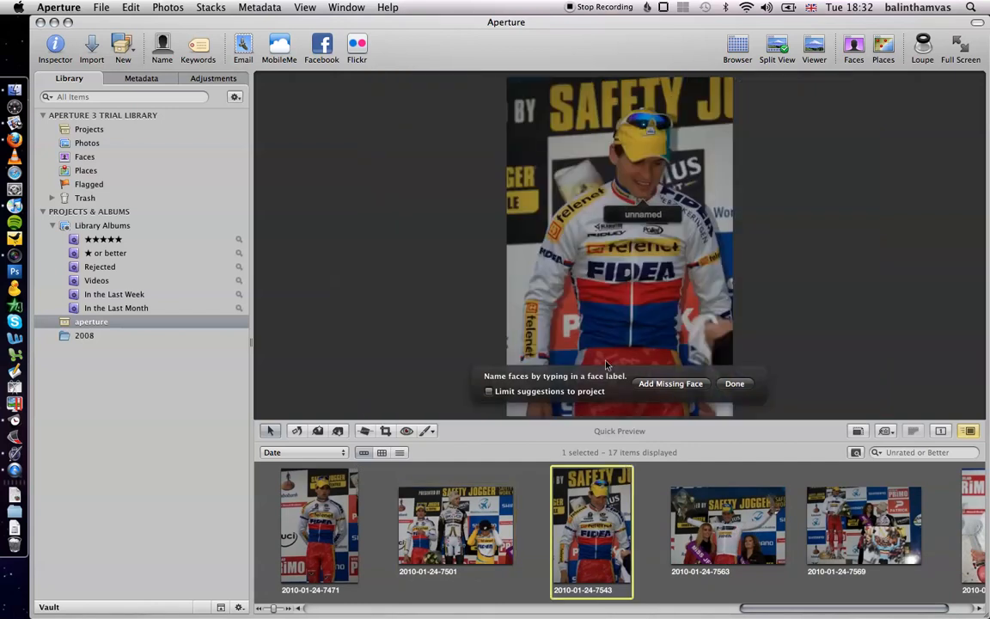
click(655, 220)
text(zdenek Stybar)
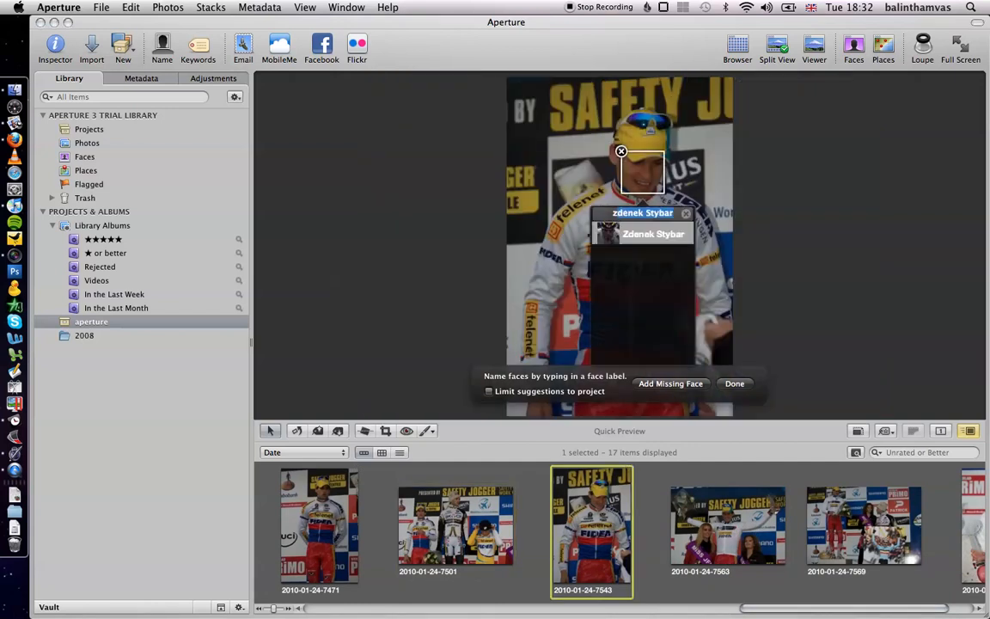
key(Return)
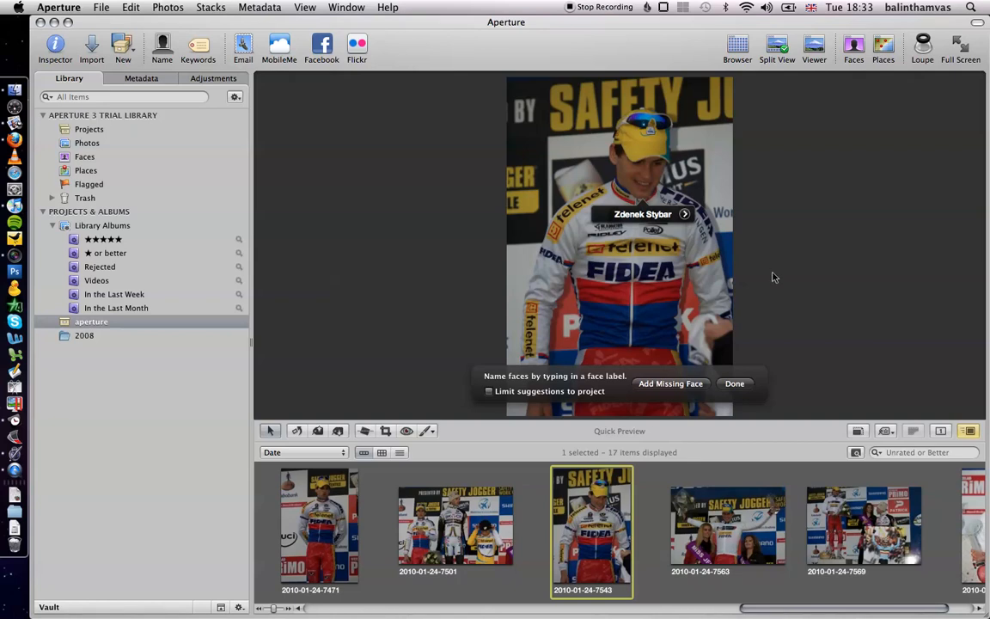
key(Right)
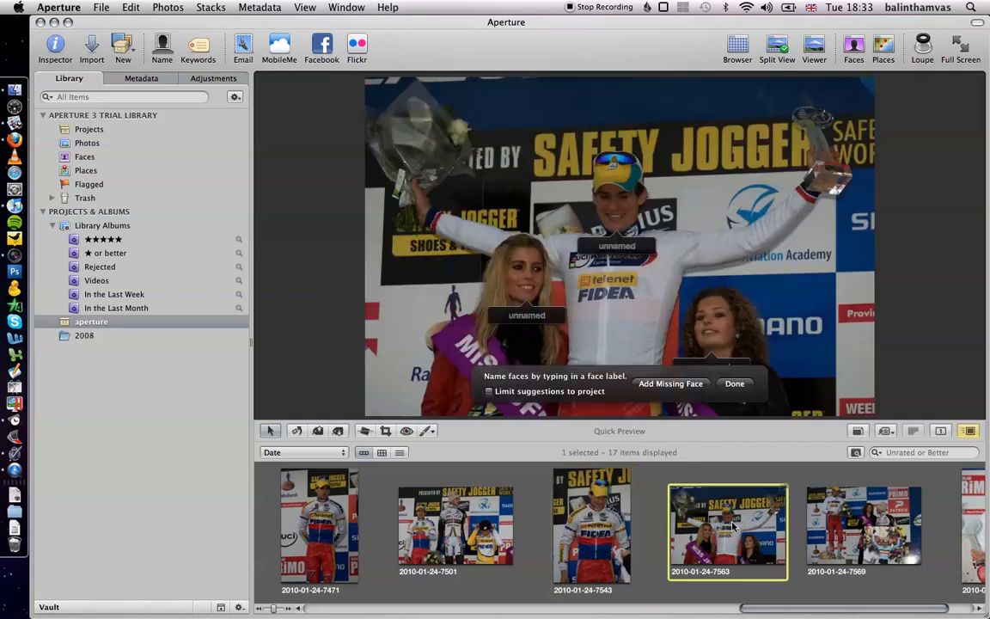
click(628, 248)
text(Zdenek Stybar)
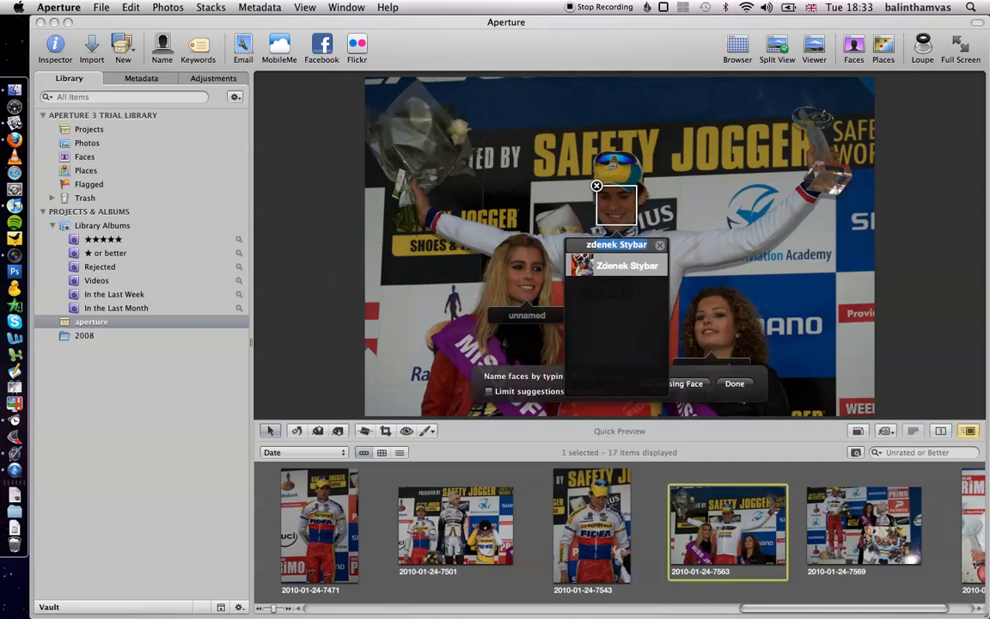
key(Return)
key(Right)
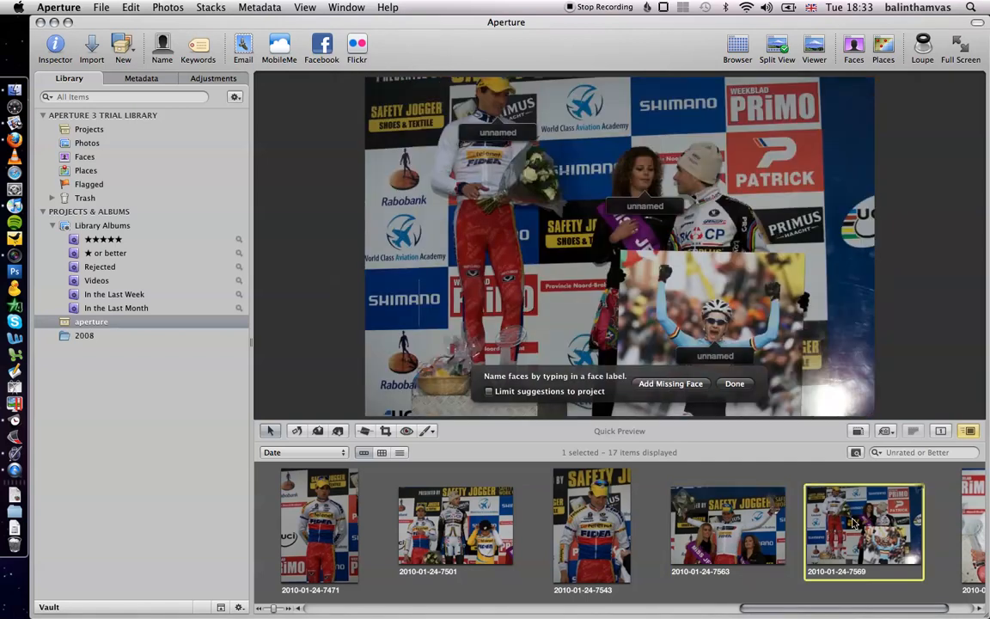
click(478, 134)
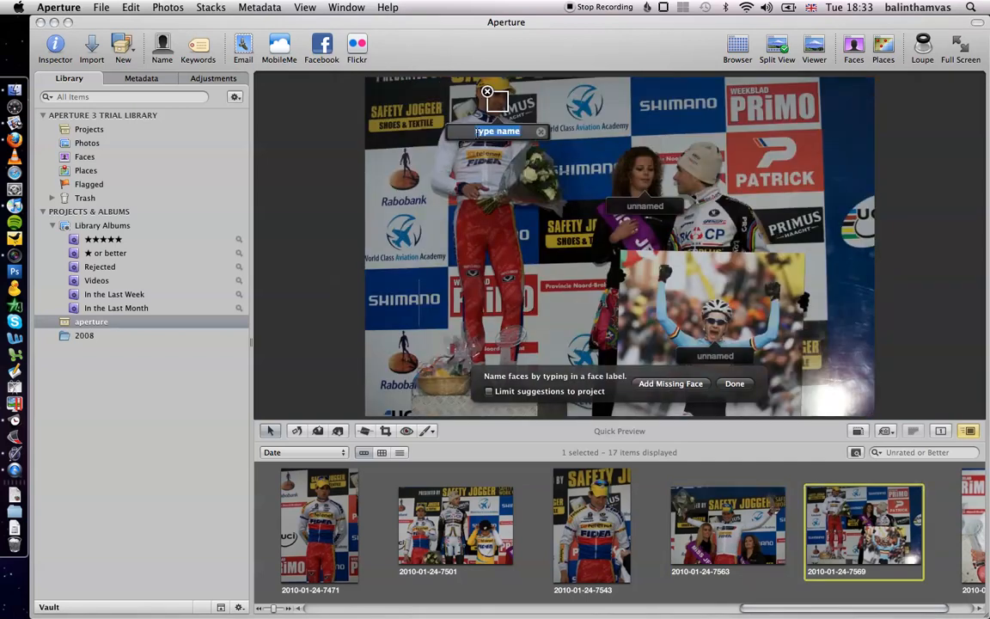
text(Z)
key(Return)
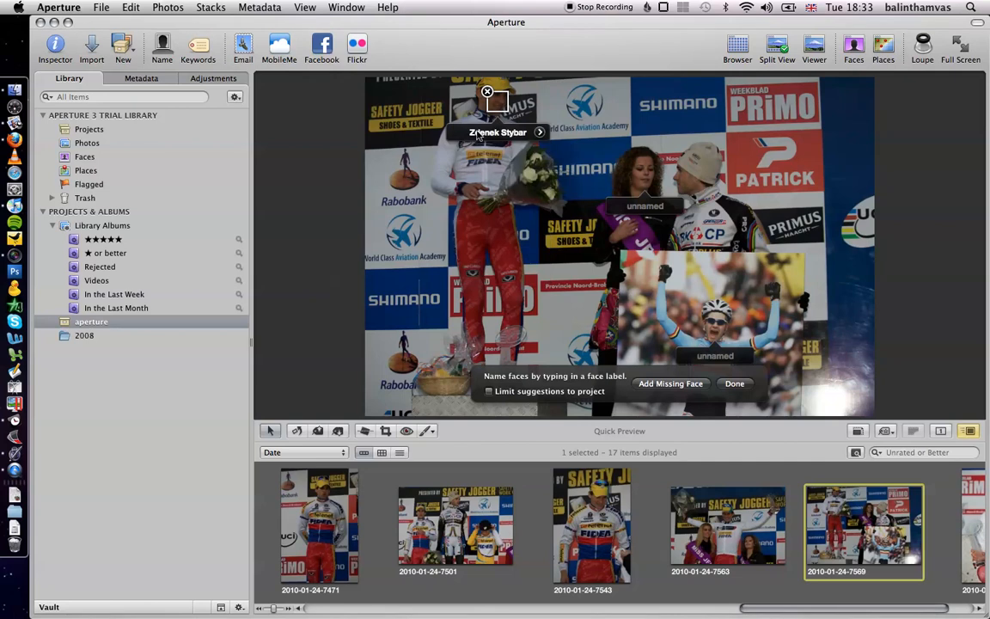
scroll(987, 558, right, 3)
click(918, 528)
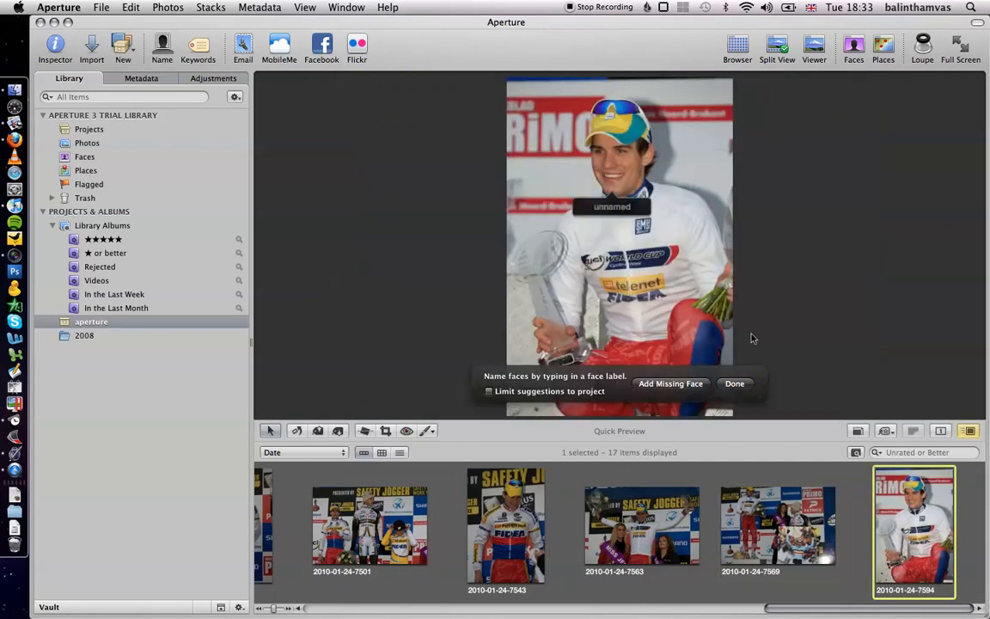
click(612, 206)
text(zdenek Stybar)
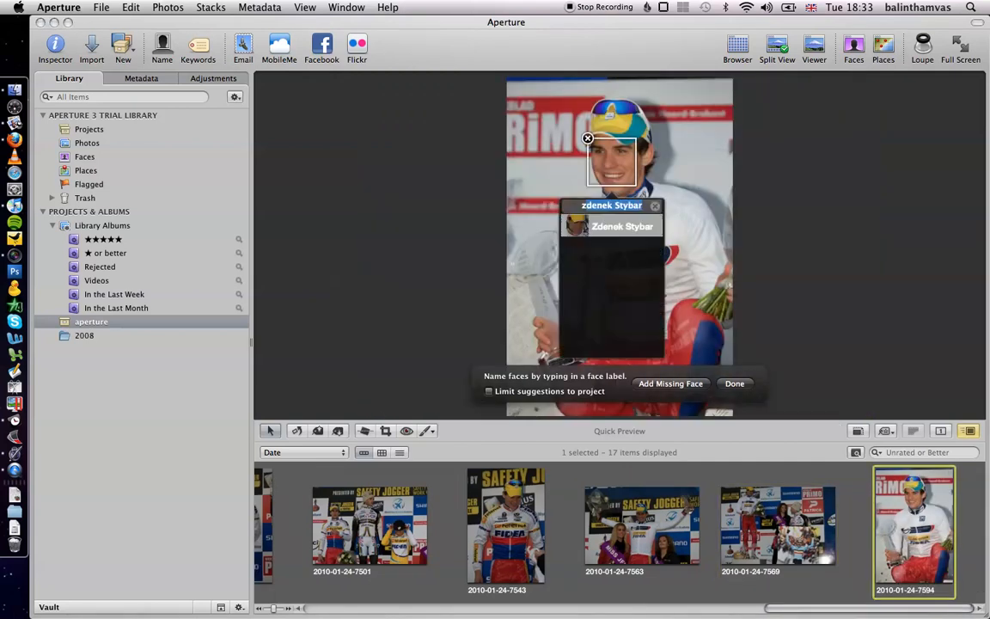
key(Return)
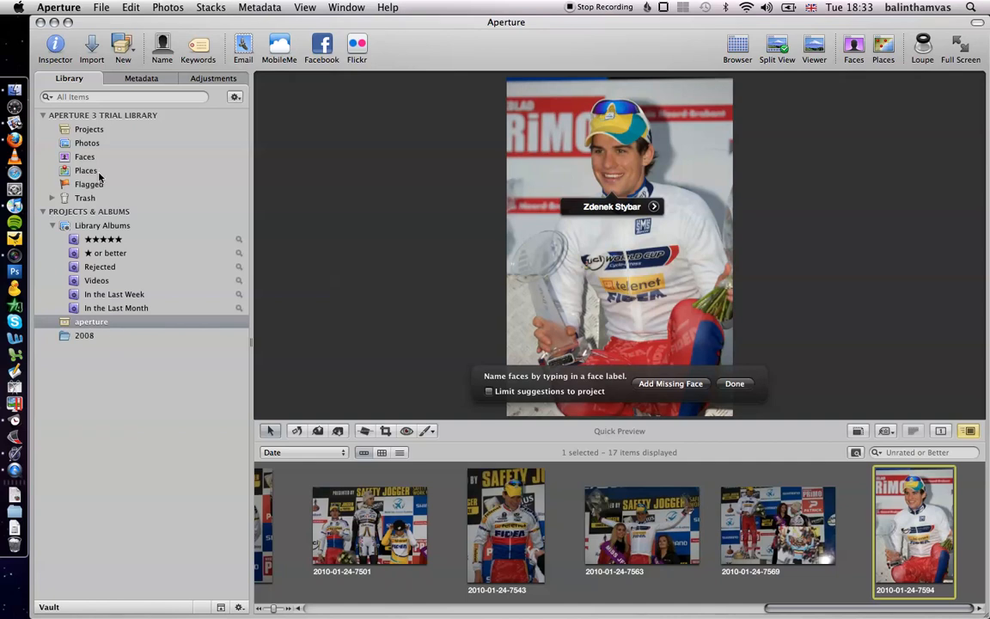
- Create a smart album in the aperture project with a Text rule that includes "zde", and close its settings
click(110, 43)
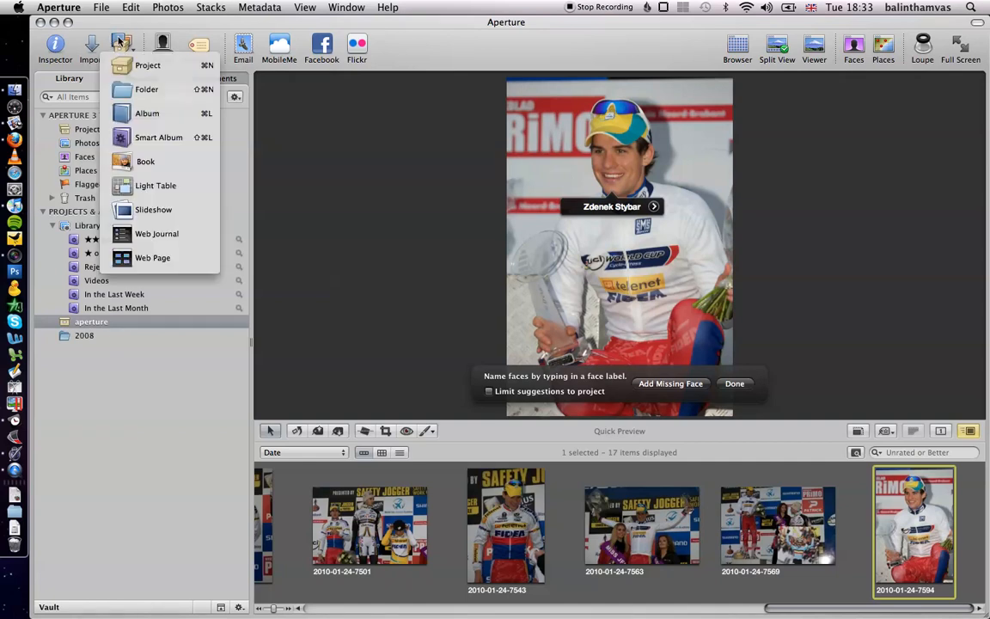
click(133, 137)
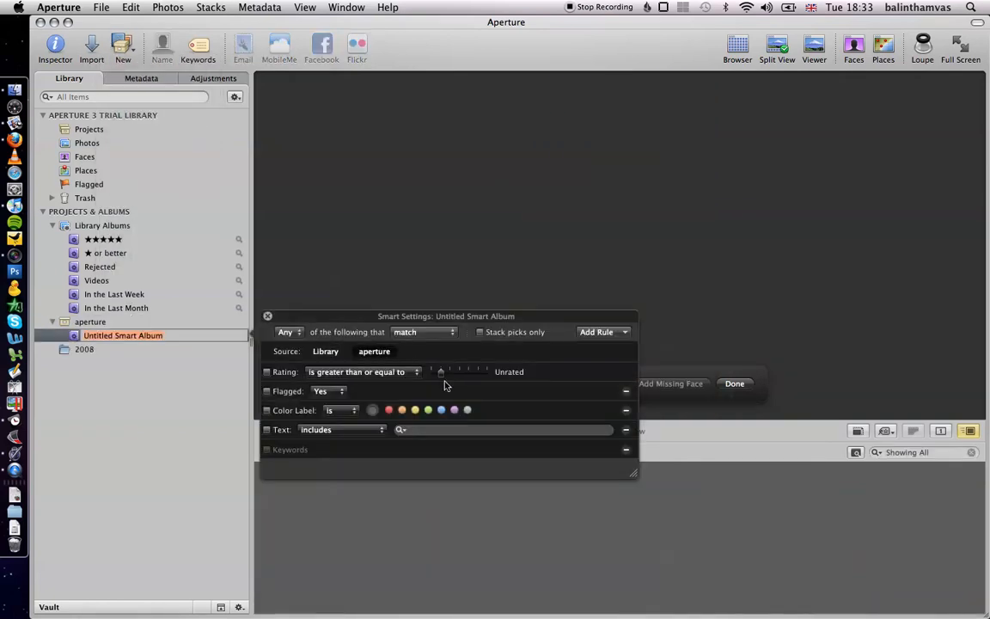
click(409, 429)
text(zde)
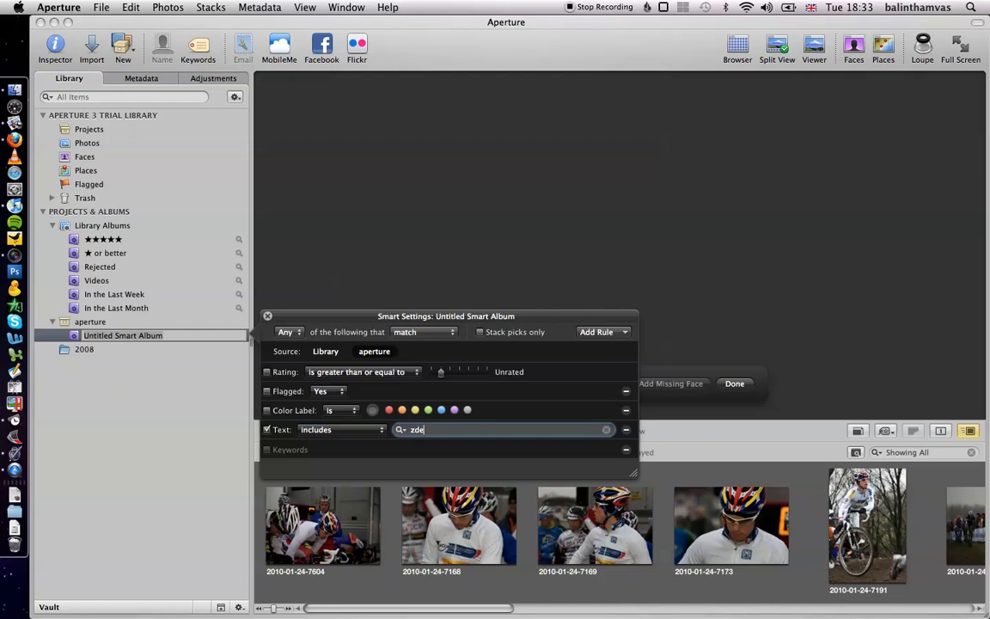
scroll(418, 552, right, 5)
scroll(419, 552, right, 8)
scroll(420, 551, left, 15)
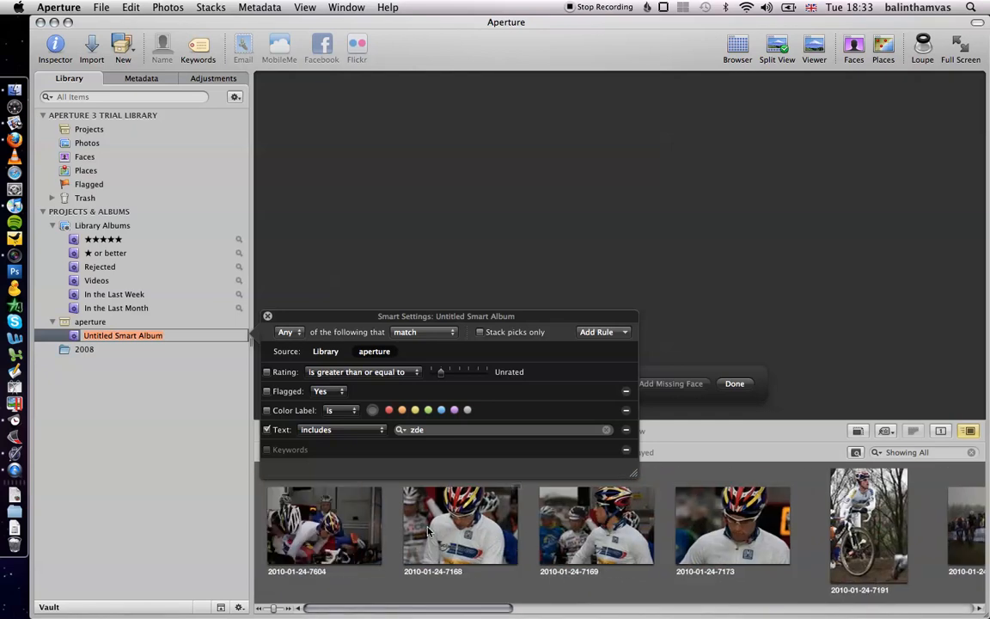
click(268, 317)
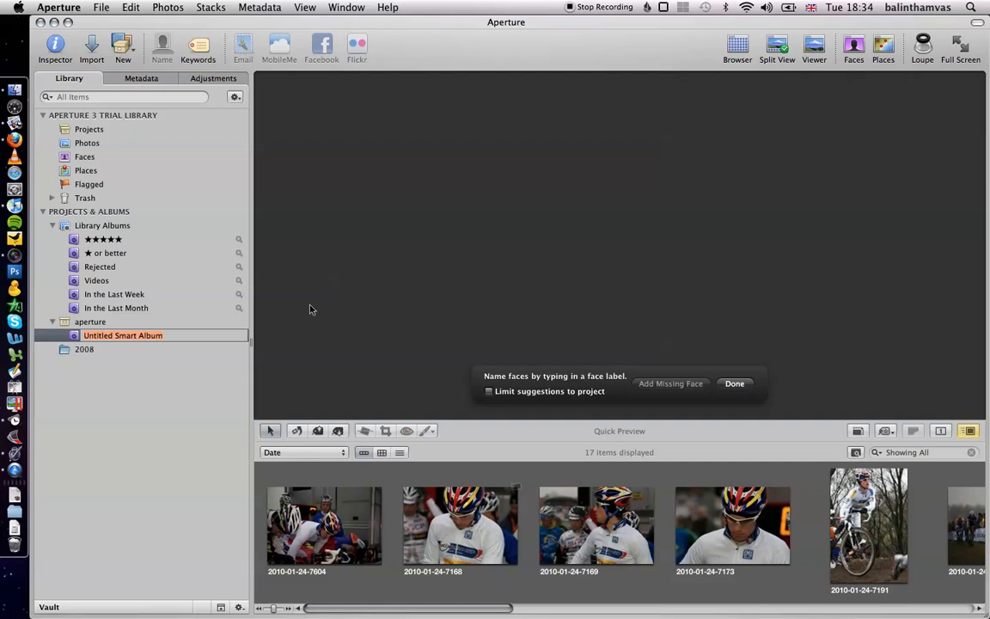